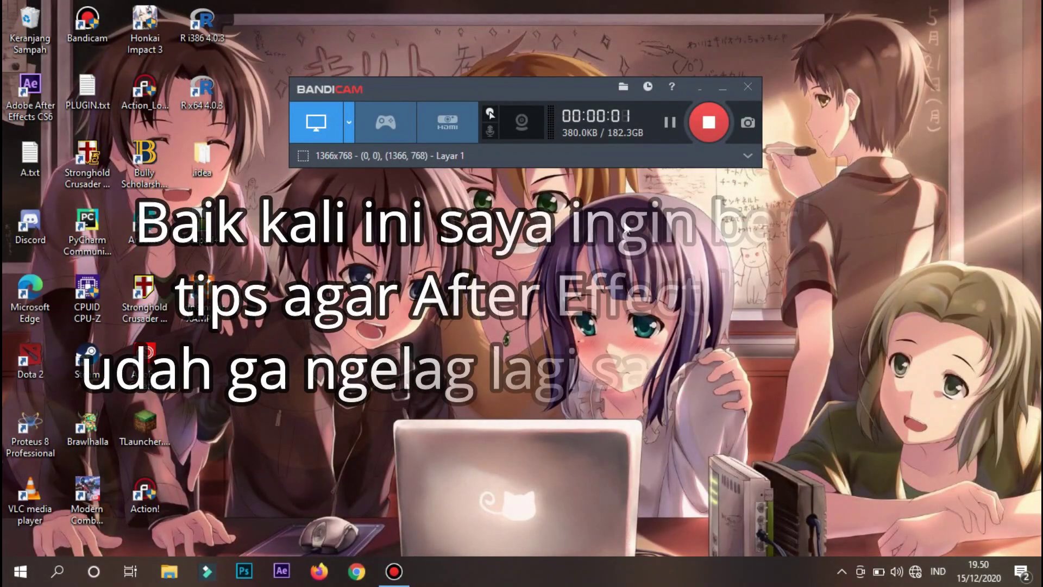
right_click(591, 224)
left_click(614, 270)
right_click(588, 248)
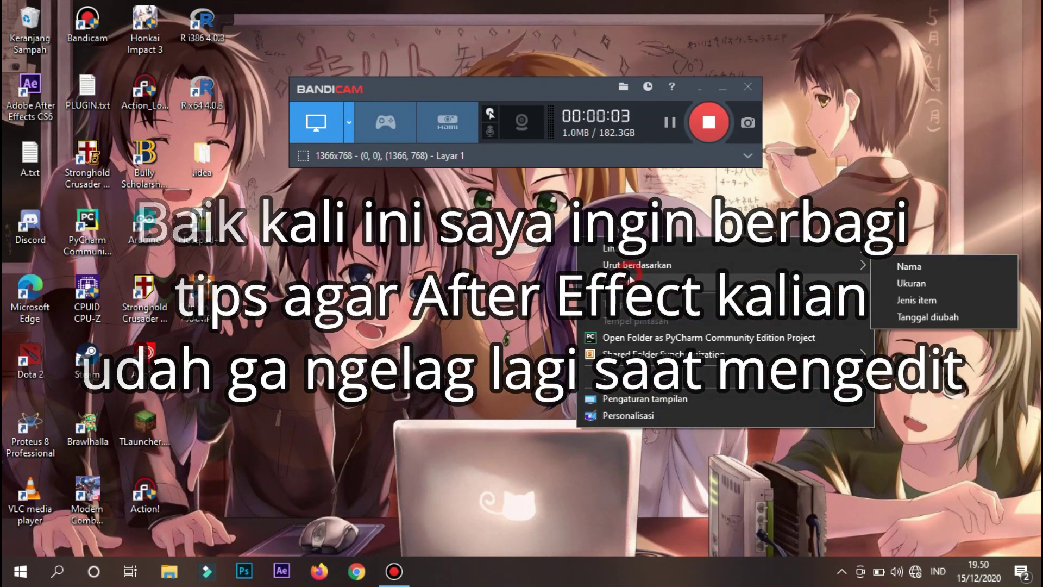
right_click(580, 210)
left_click(624, 266)
right_click(601, 237)
left_click(625, 282)
right_click(565, 212)
left_click(613, 263)
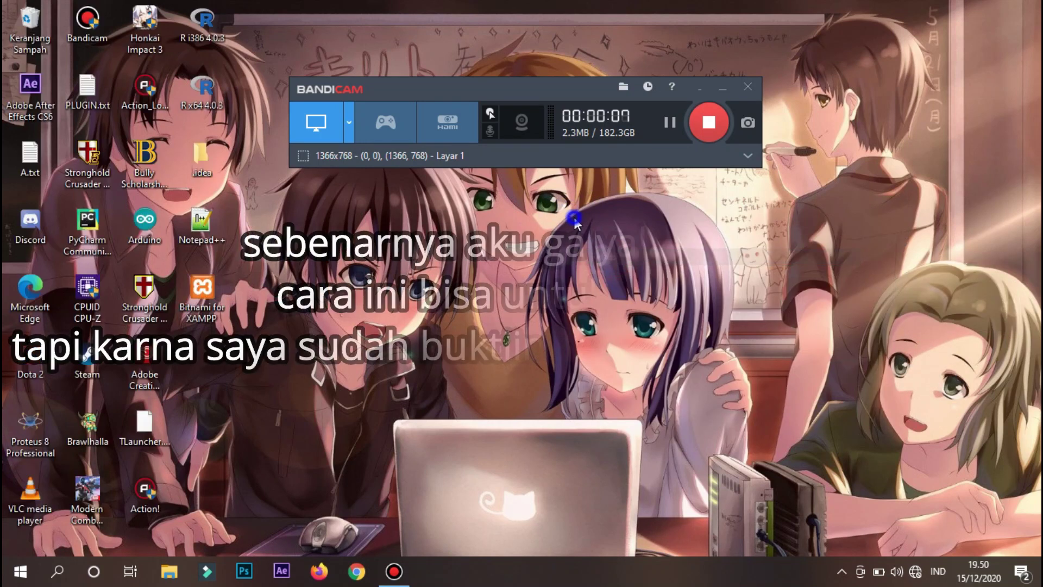
right_click(605, 249)
left_click(615, 293)
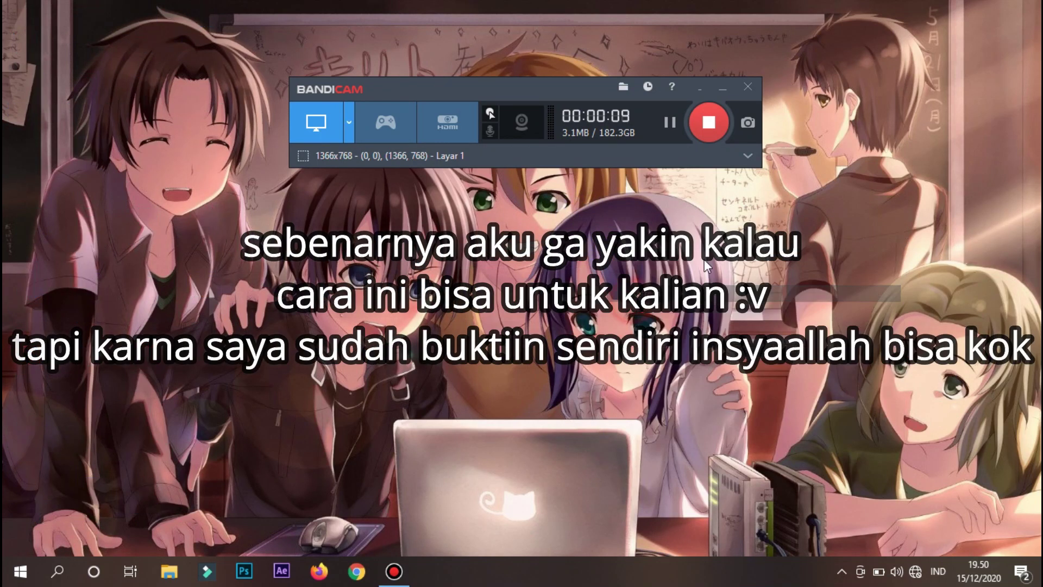
right_click(573, 258)
left_click(614, 299)
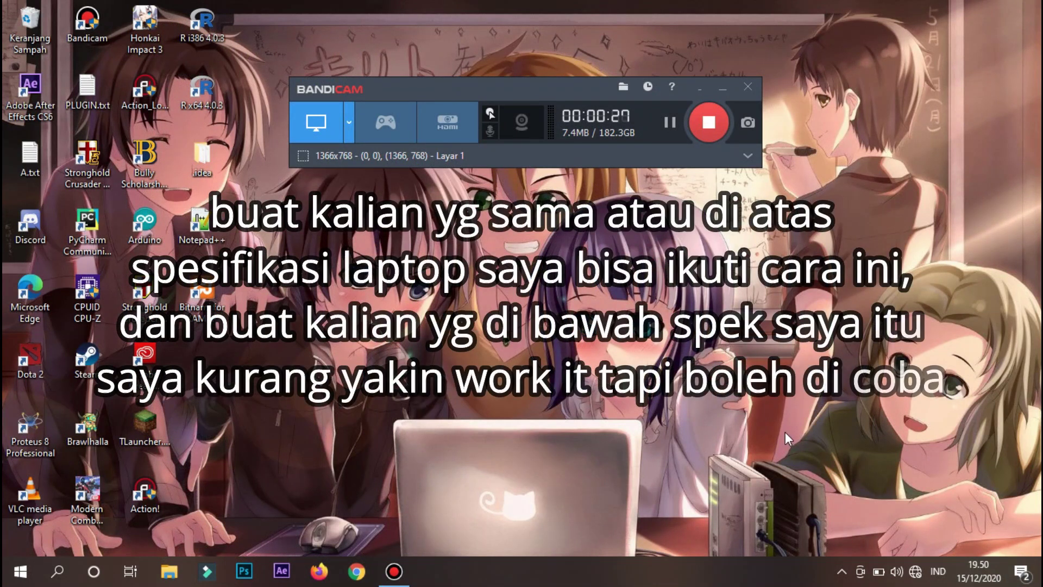
key("super+a")
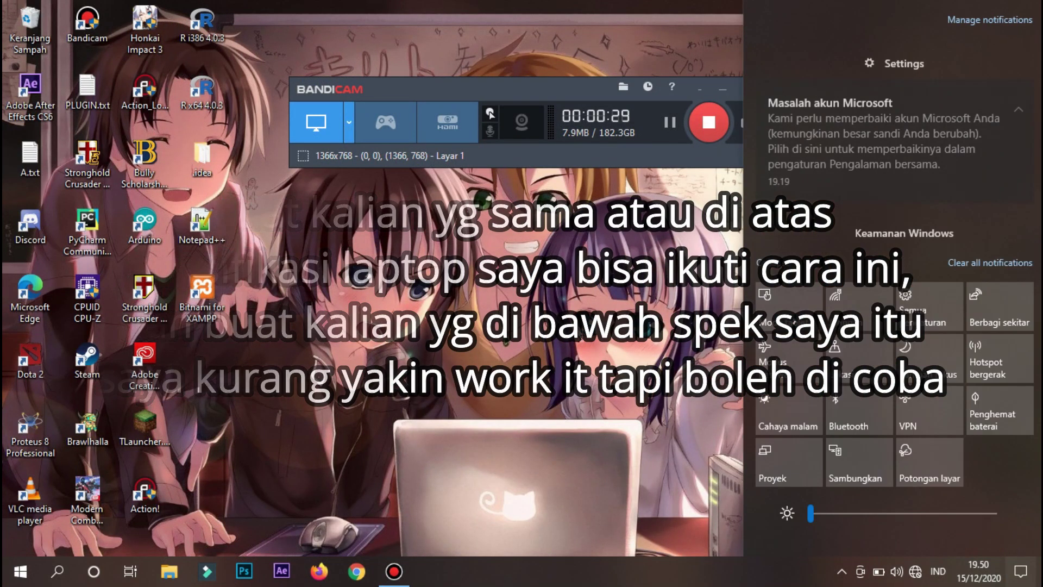
key("super+a")
right_click(466, 334)
left_click(492, 379)
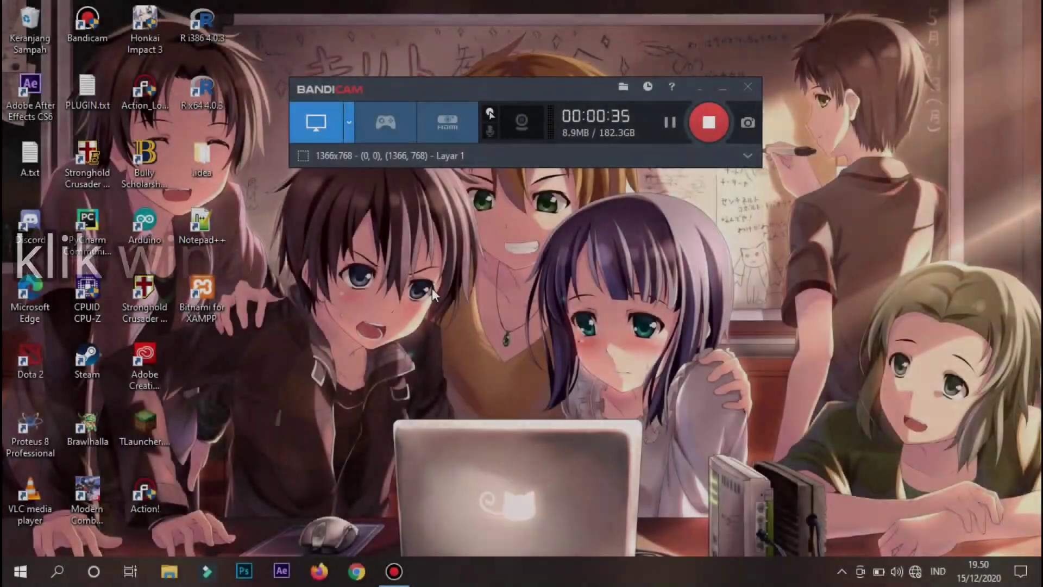
Open the Windows Prefetch folder by running the command prefetch
key("super+r")
type("prefect")
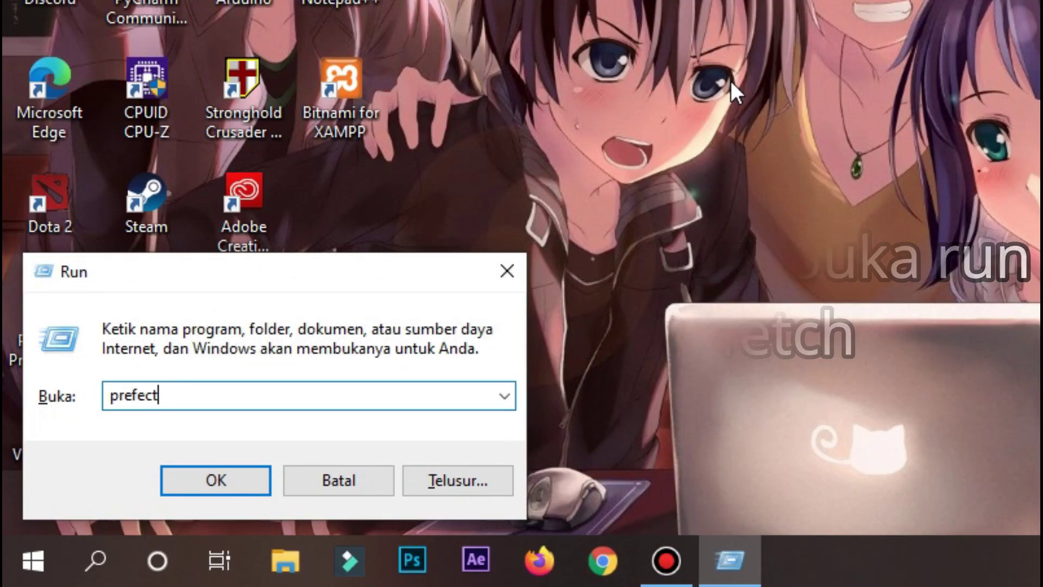
key("BackSpace")
key("BackSpace")
type("tch")
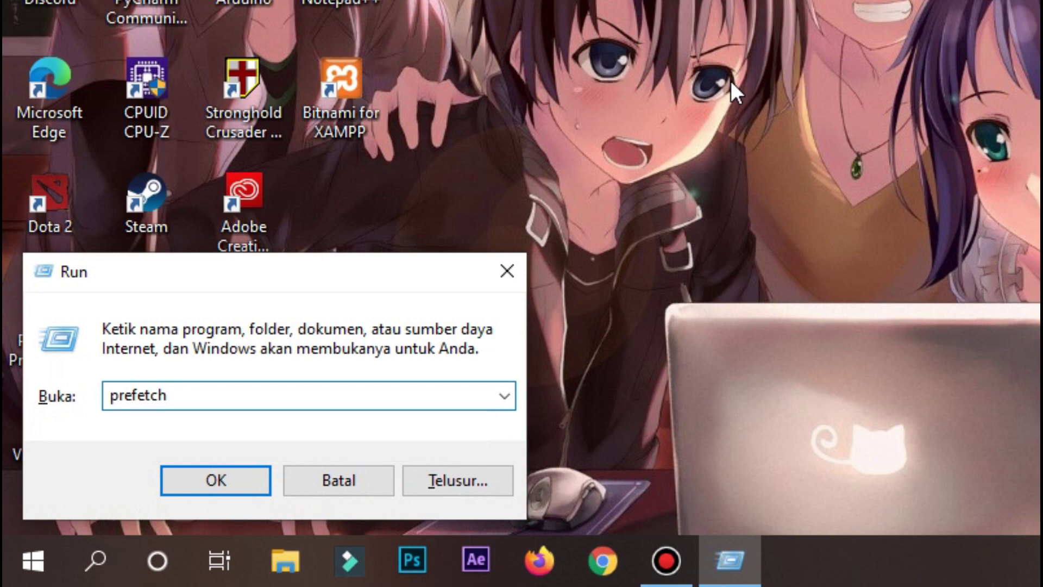
key("Return")
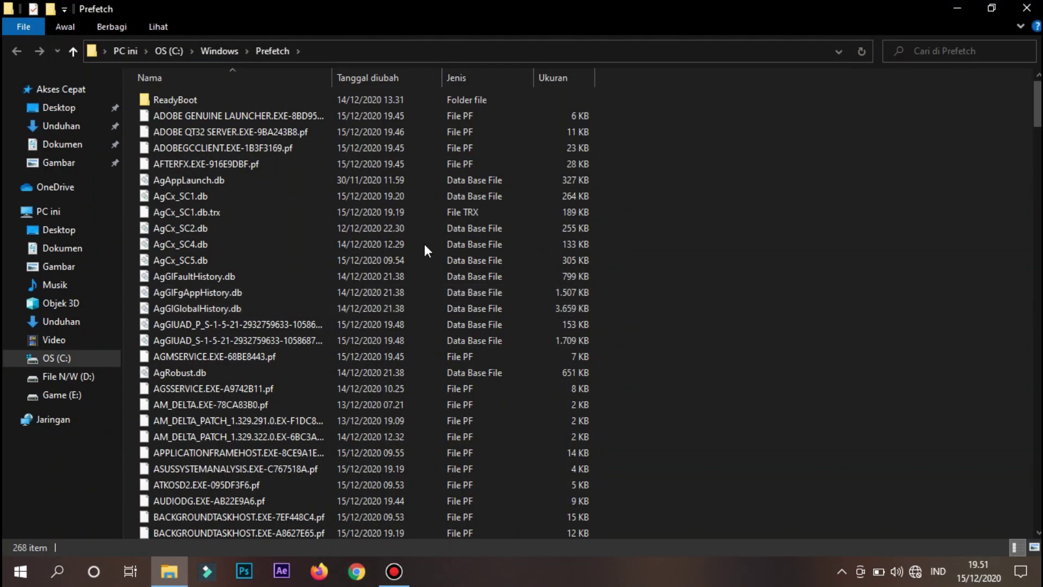
Delete everything in the Prefetch folder, skipping all items that are in use
key("ctrl+a")
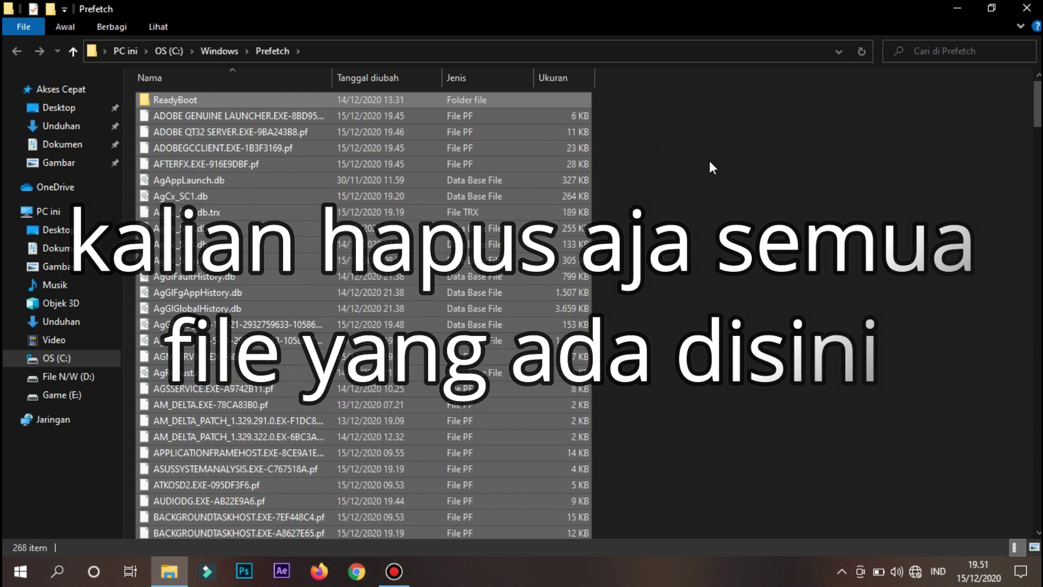
key("Delete")
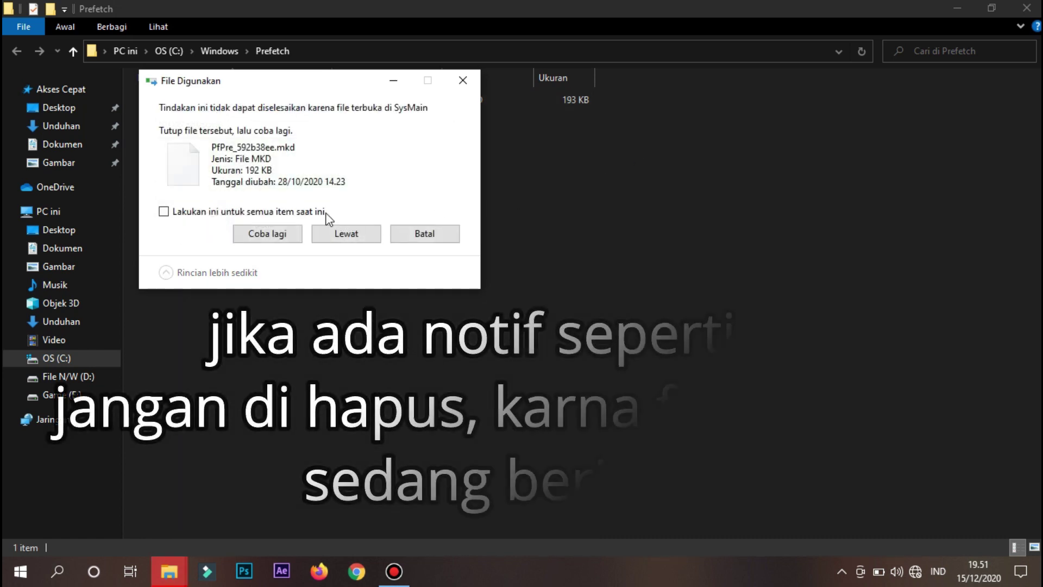
left_click(317, 210)
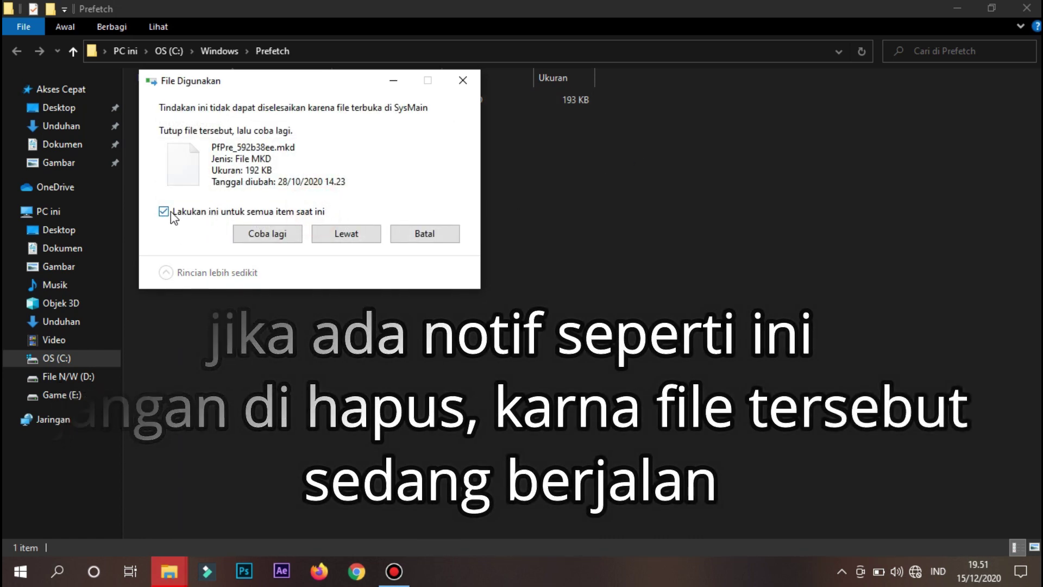
left_click(329, 235)
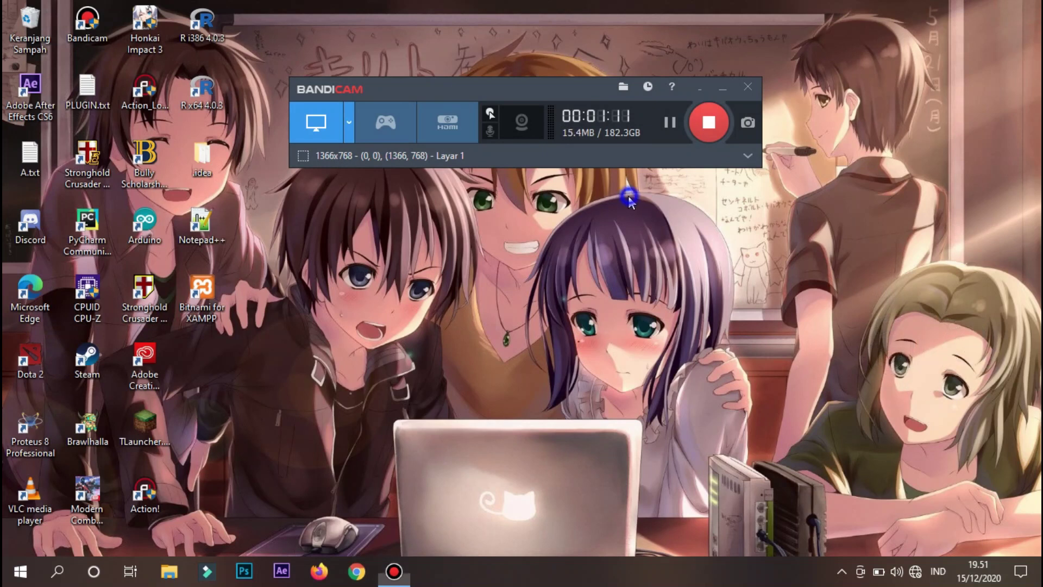
right_click(629, 200)
left_click(659, 245)
Open the Windows Temp folder by running the command temp
key("super+r")
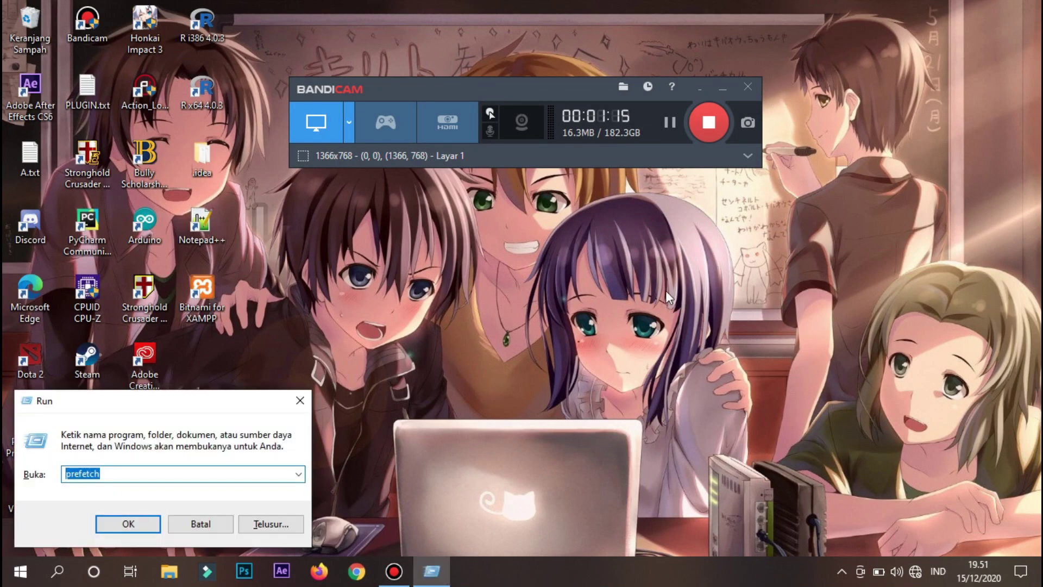
type("t")
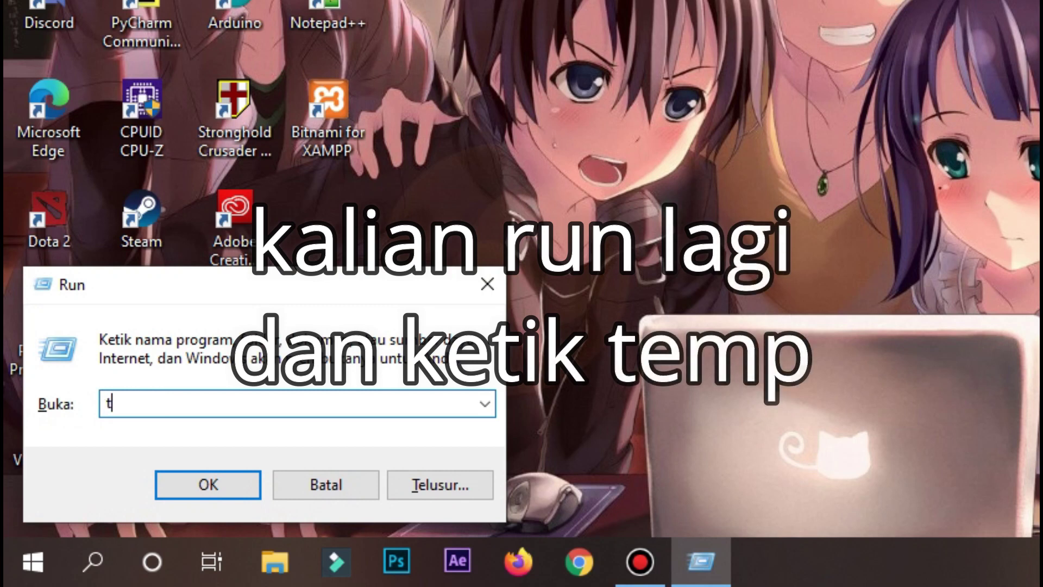
type("emp")
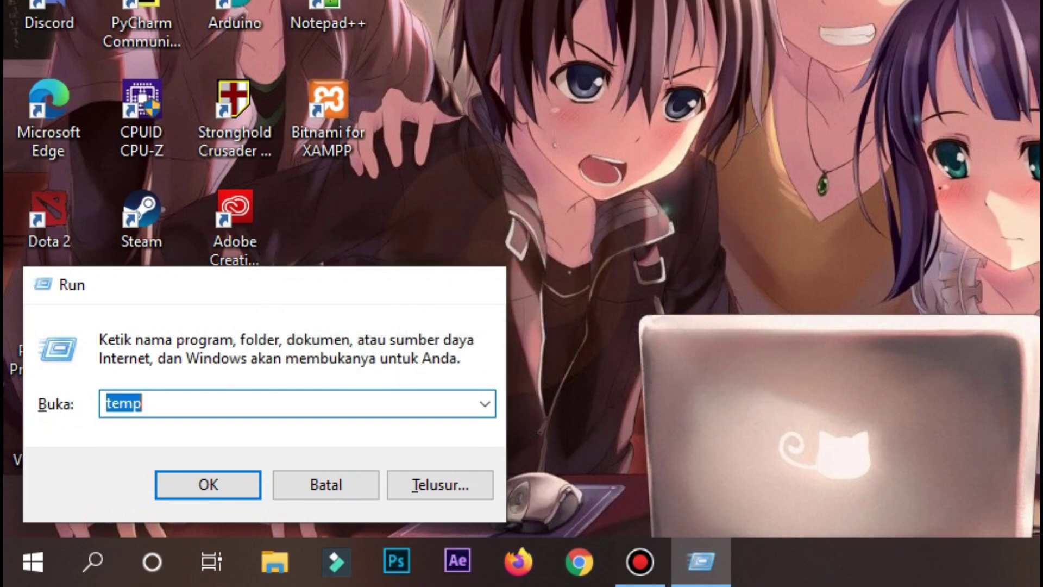
key("Return")
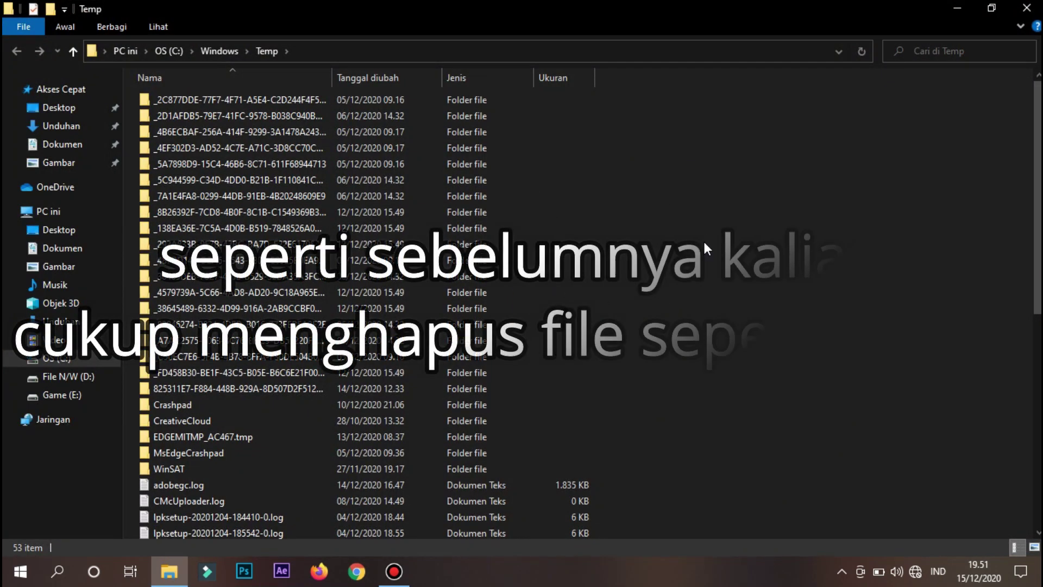
Delete everything in the Windows Temp folder, skipping protected and in-use items, and close the folder
key("ctrl+a")
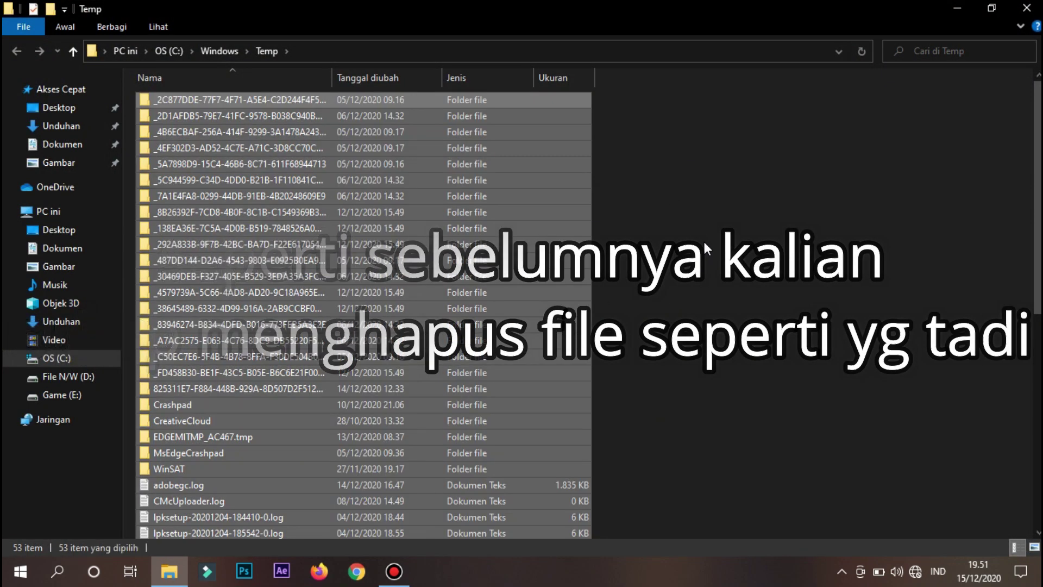
key("Delete")
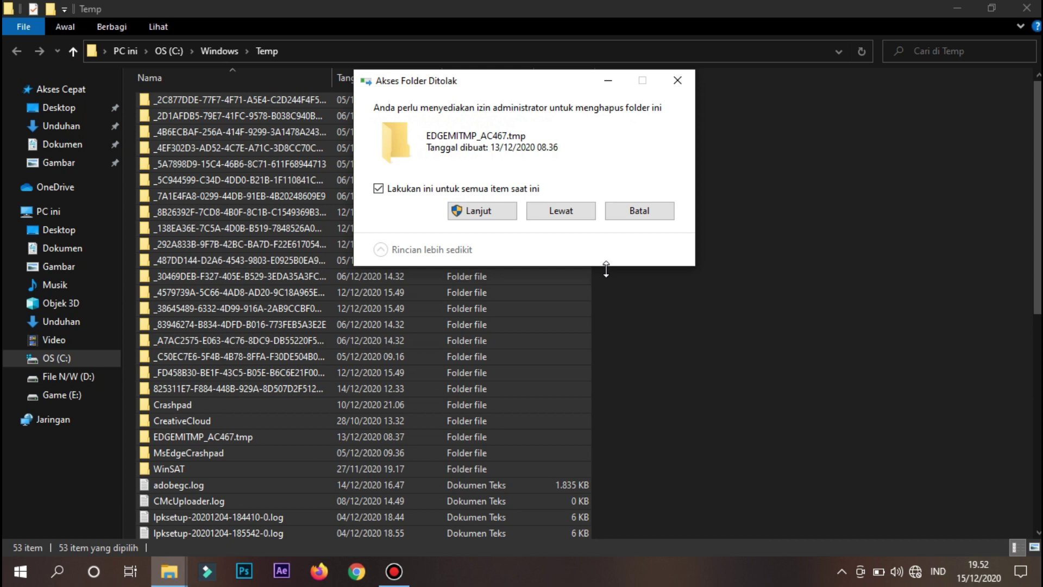
left_click(553, 211)
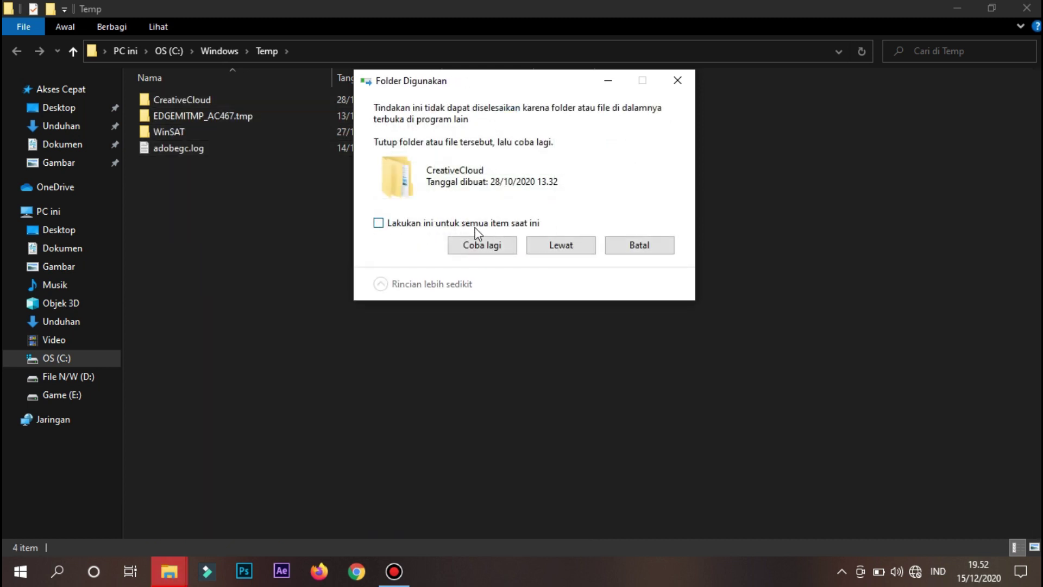
left_click(538, 245)
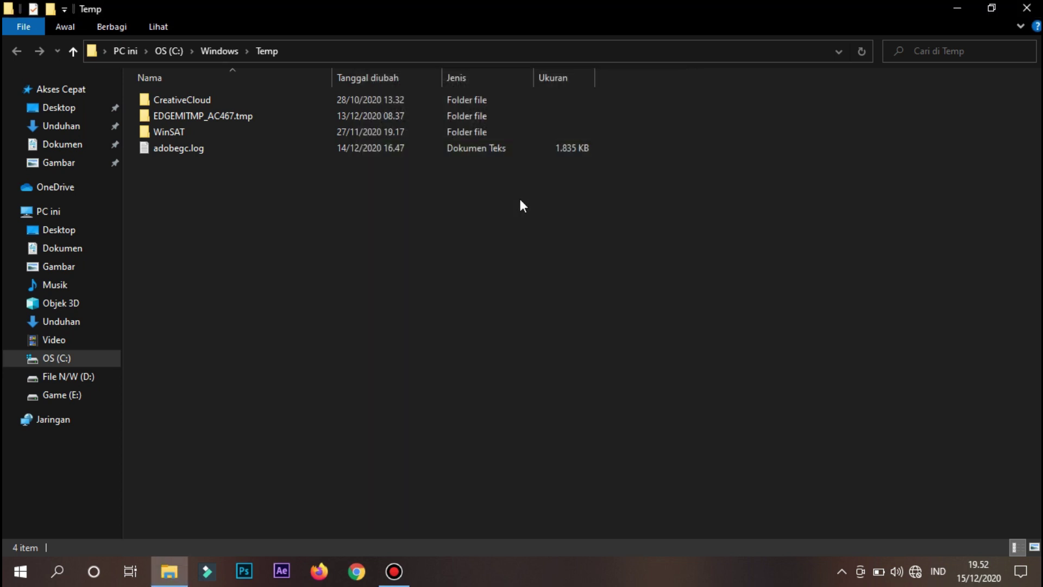
left_click(1027, 8)
right_click(676, 225)
left_click(701, 268)
right_click(712, 262)
left_click(730, 299)
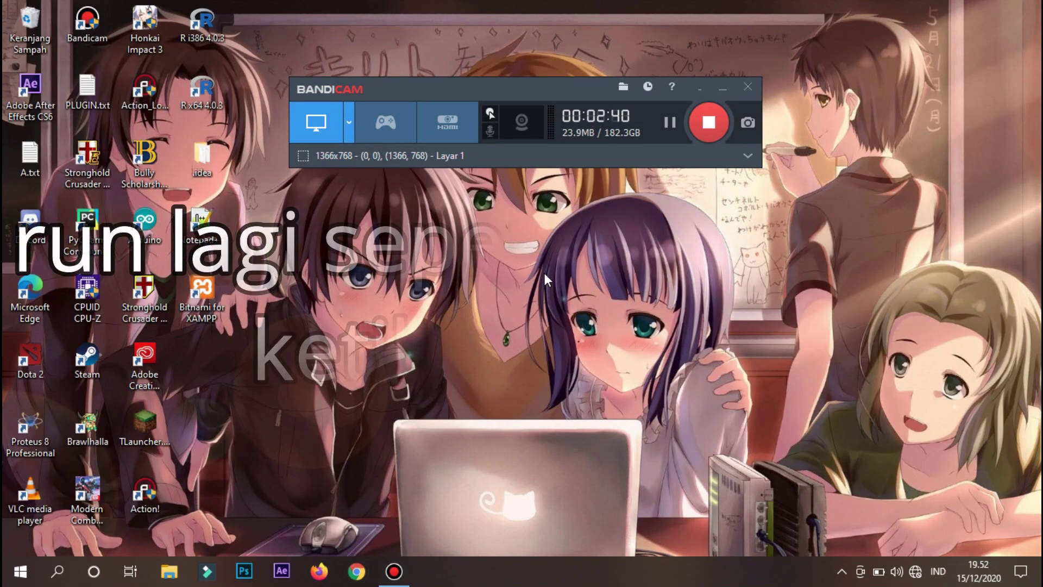
Open the user account's local Temp folder by running %temp% and delete all of its contents
key("super+r")
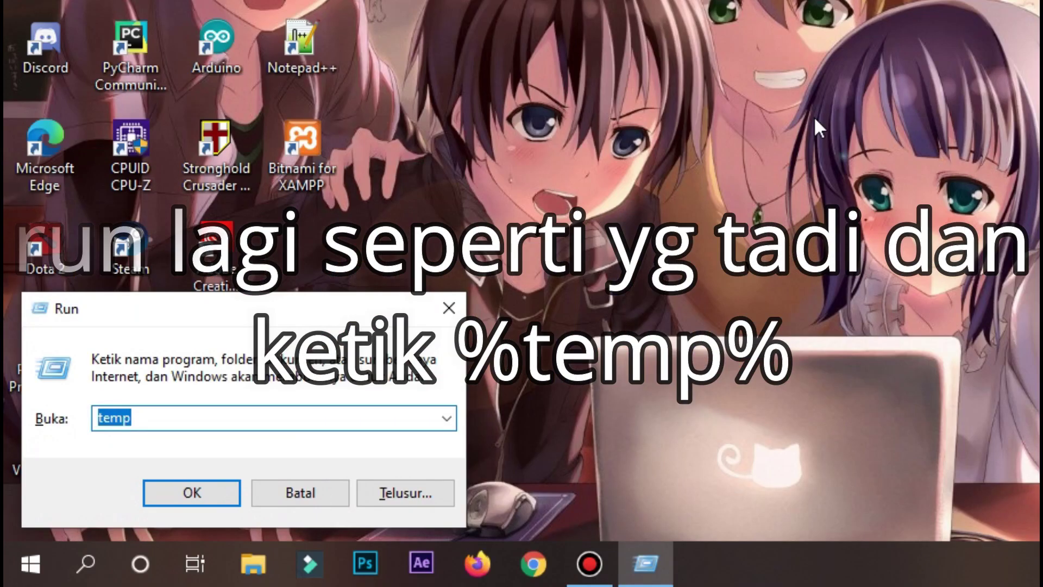
type("%")
key("BackSpace")
type("%")
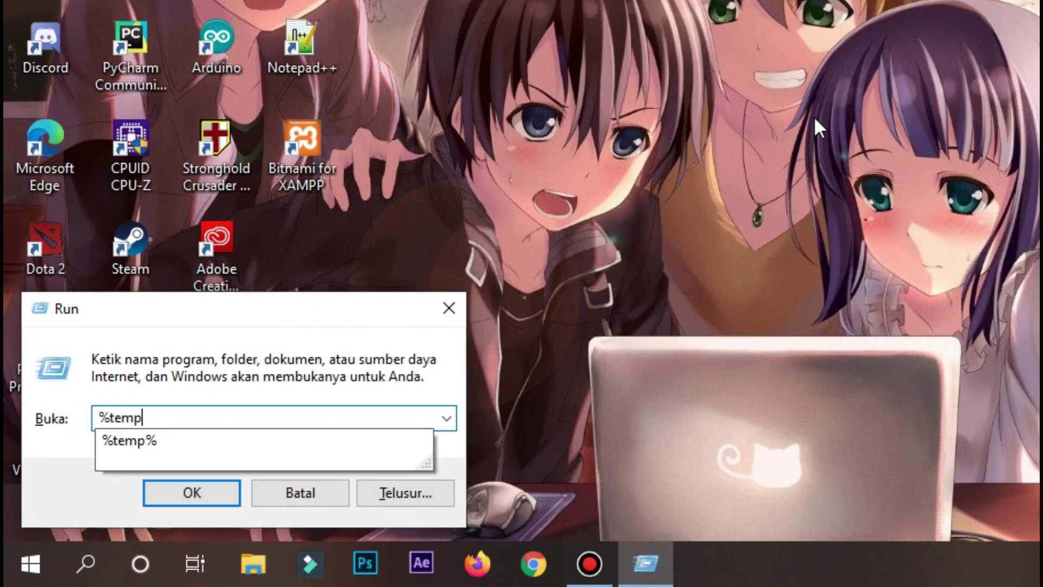
key("Return")
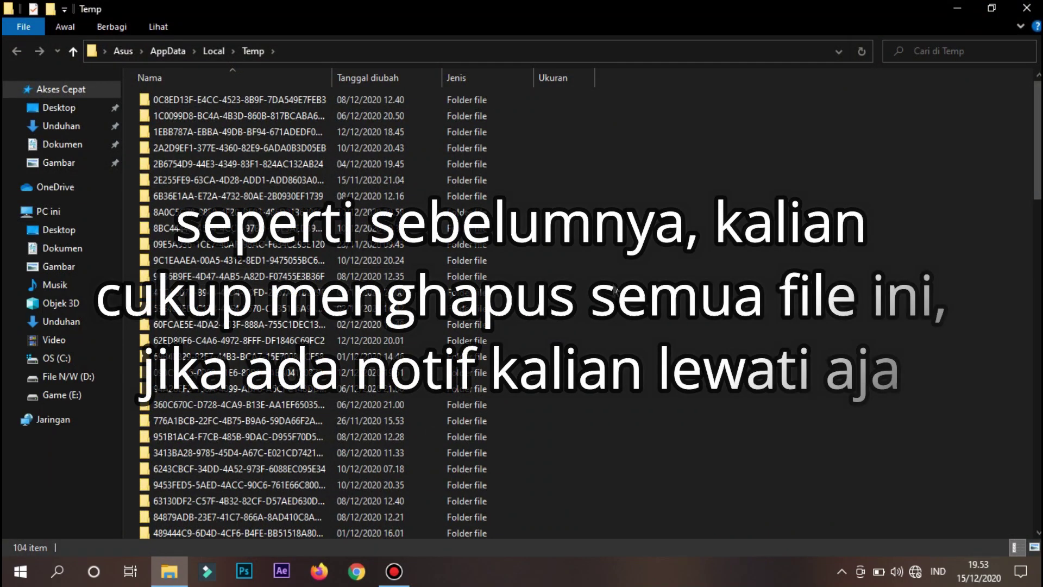
key("ctrl+a")
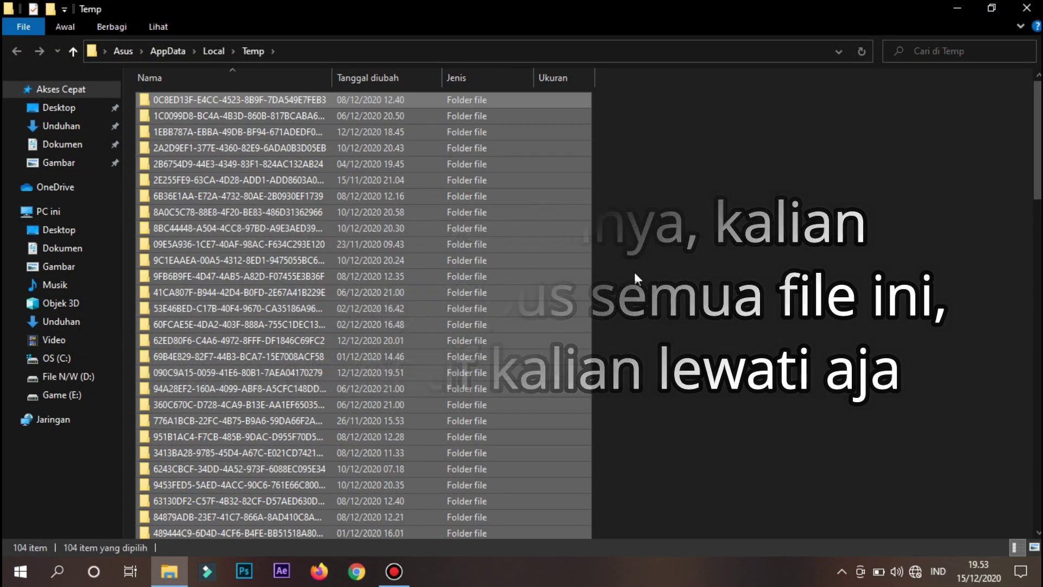
key("Delete")
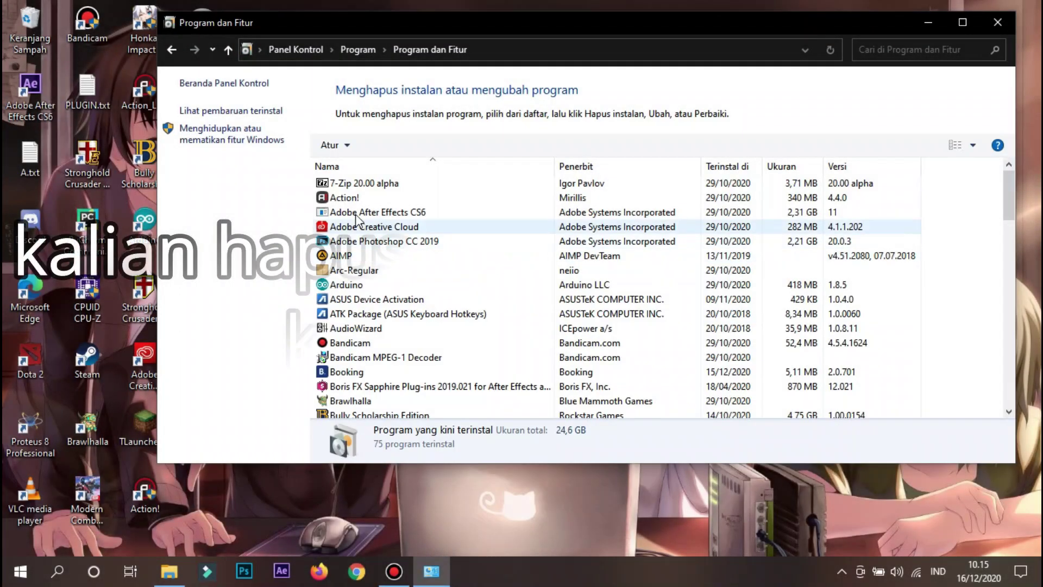
Try to uninstall Bully Scholarship Edition from the list of installed programs
scroll(357, 220, "down", 5)
left_click(375, 197)
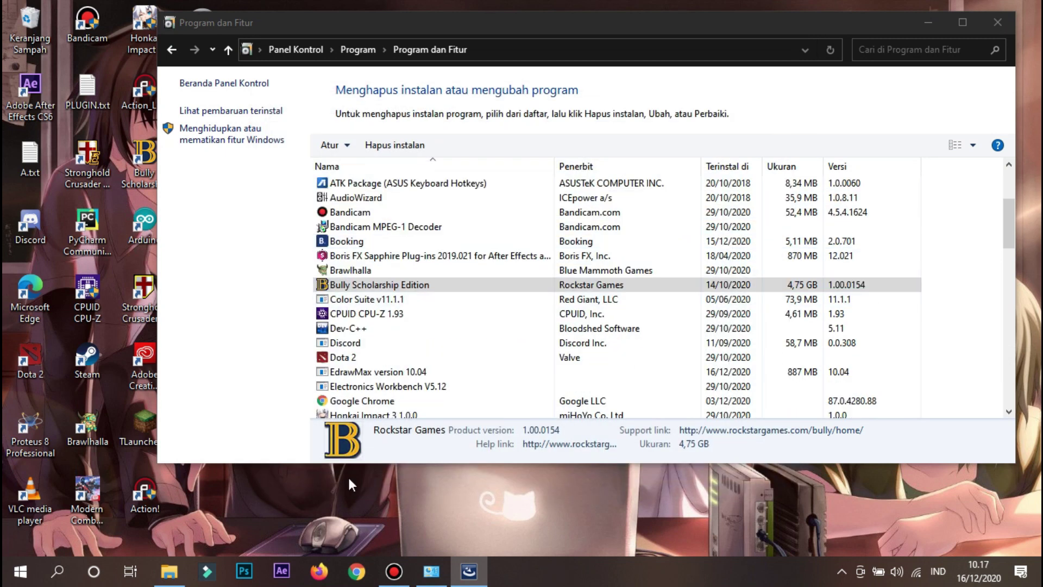
right_click(347, 474)
left_click(412, 338)
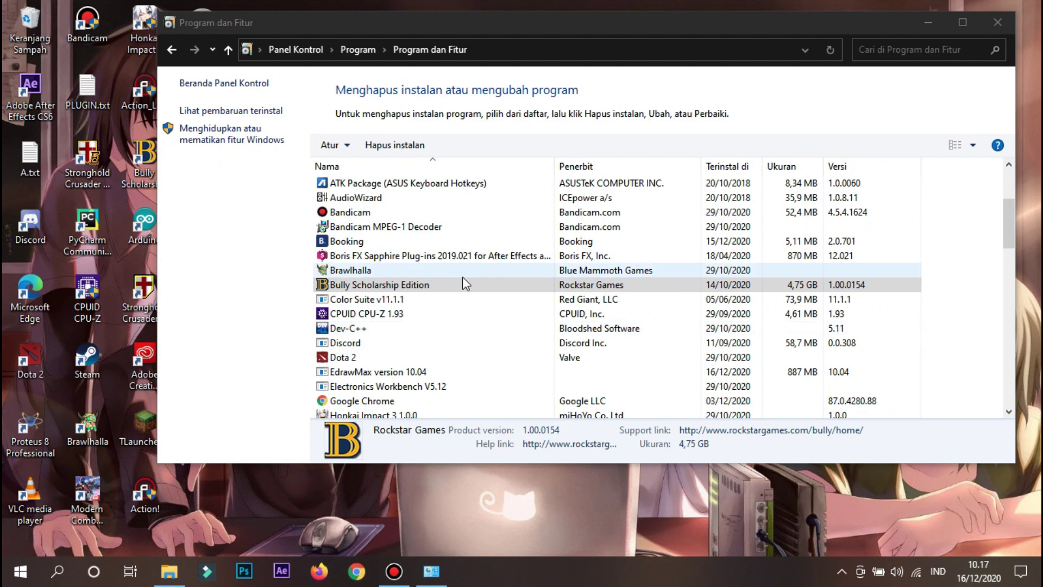
Try to uninstall Brawlhalla from the list of installed programs
right_click(407, 273)
right_click(315, 272)
left_click(370, 284)
left_click(612, 293)
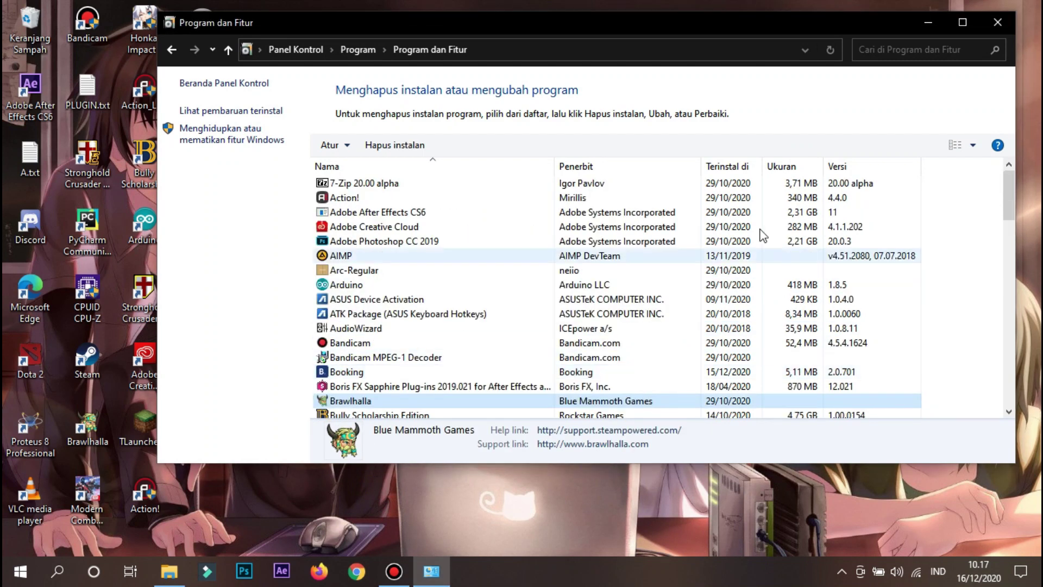
scroll(326, 402, "down", 1)
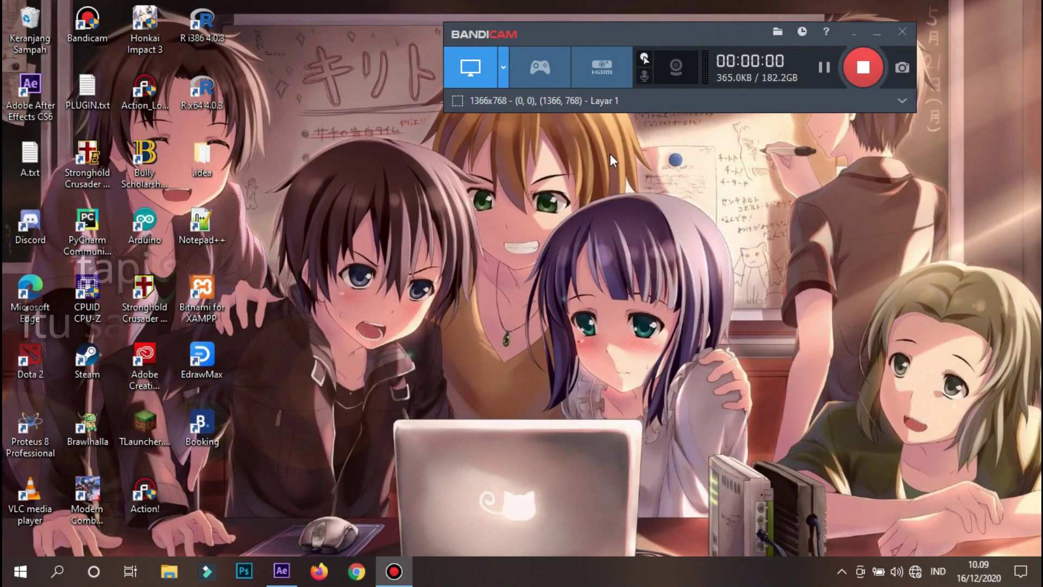
right_click(602, 219)
left_click(630, 247)
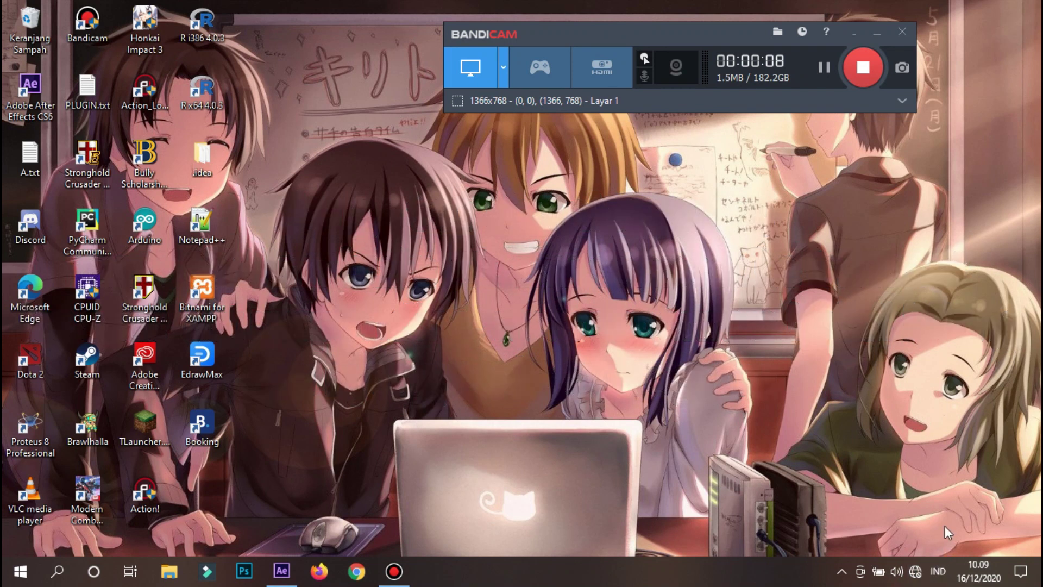
Connect the laptop to the open Wi-Fi network
left_click(914, 571)
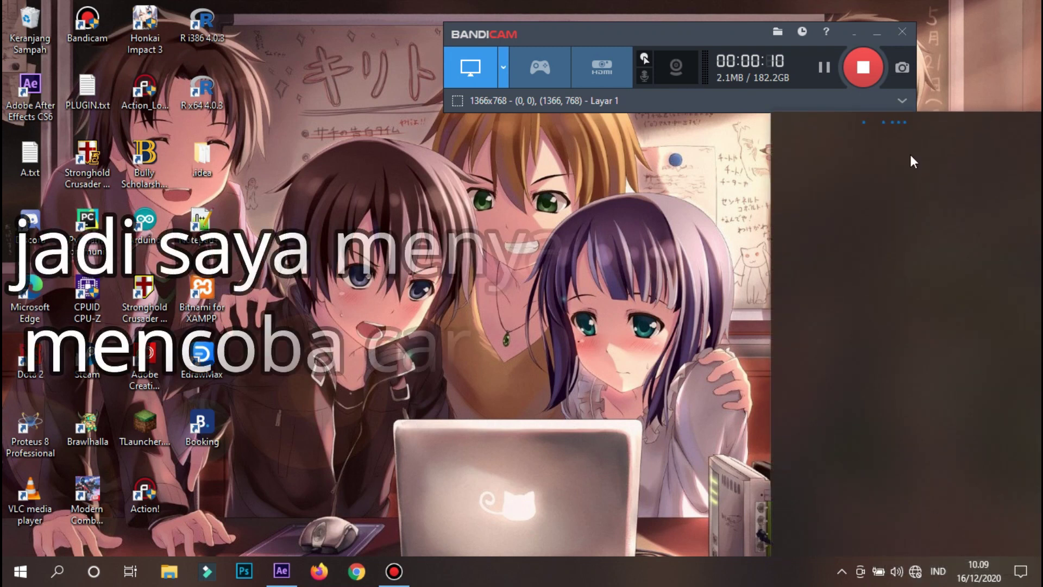
left_click(891, 139)
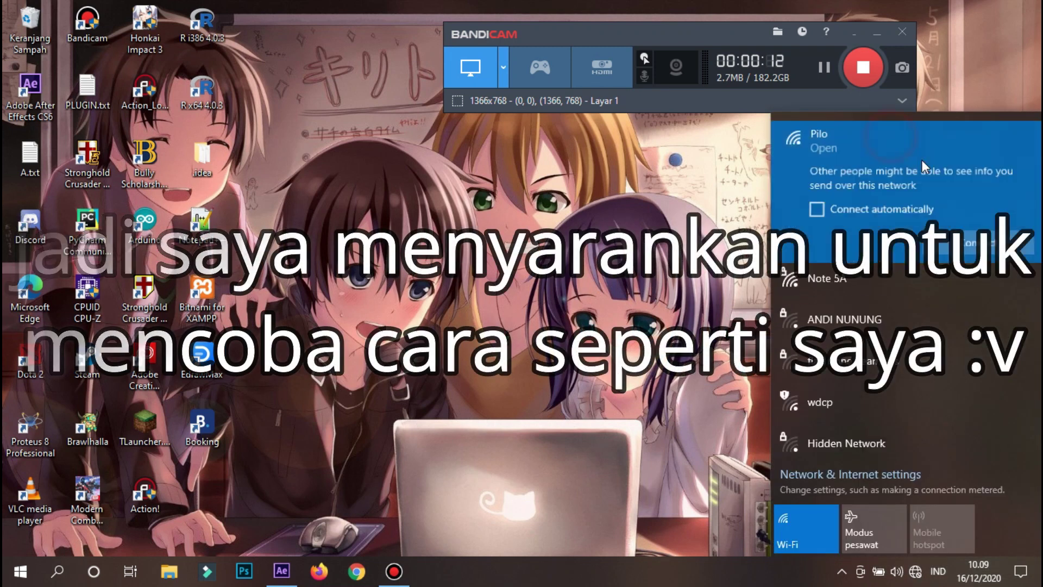
left_click(974, 244)
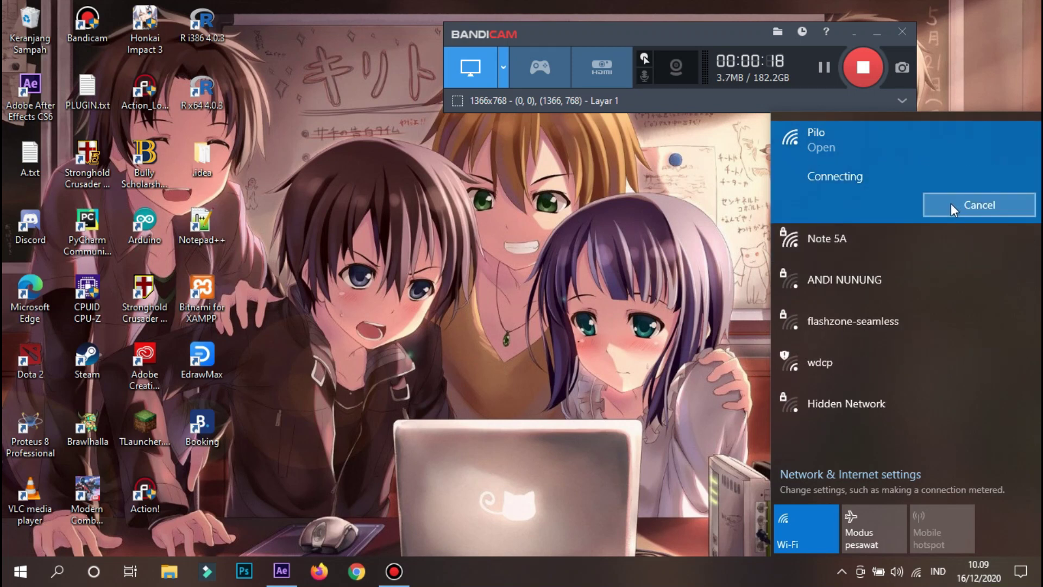
Switch to After Effects and create a composition named Comp 1 with the HDV/HDTV 720 29.97 preset
left_click(645, 211)
right_click(645, 209)
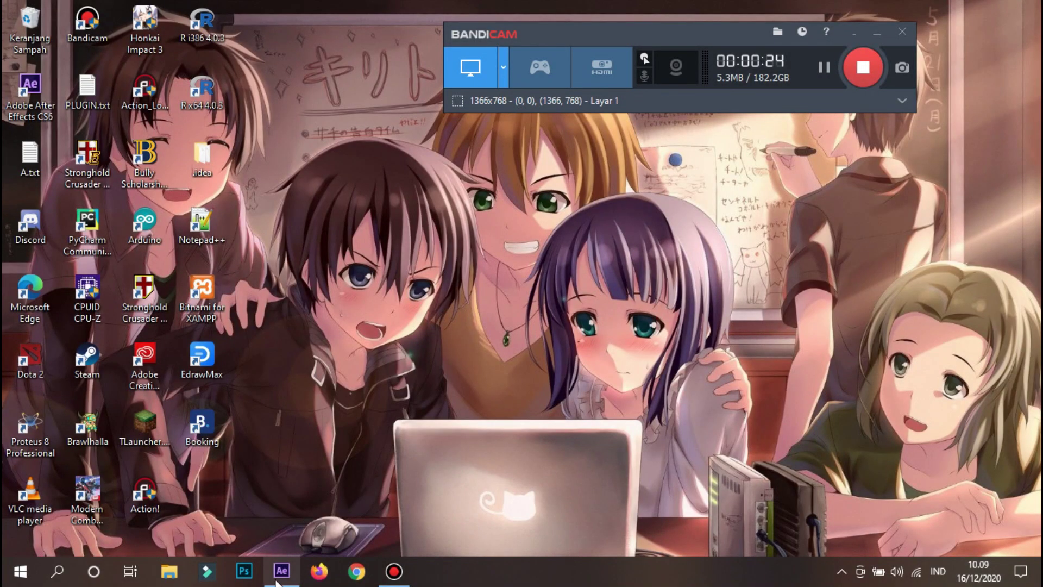
mouse_move(277, 576)
left_click(291, 527)
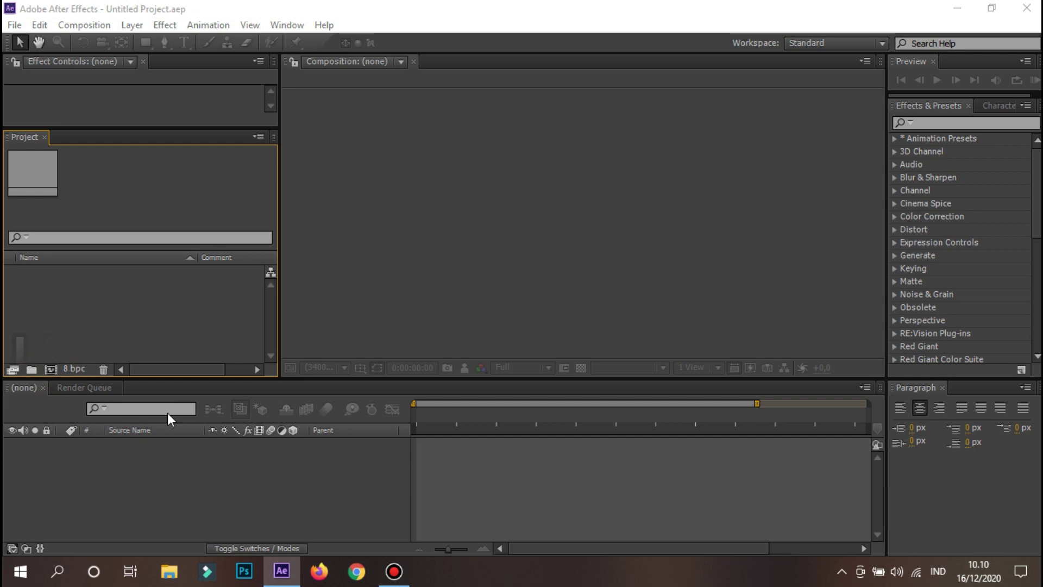
key("ctrl+n")
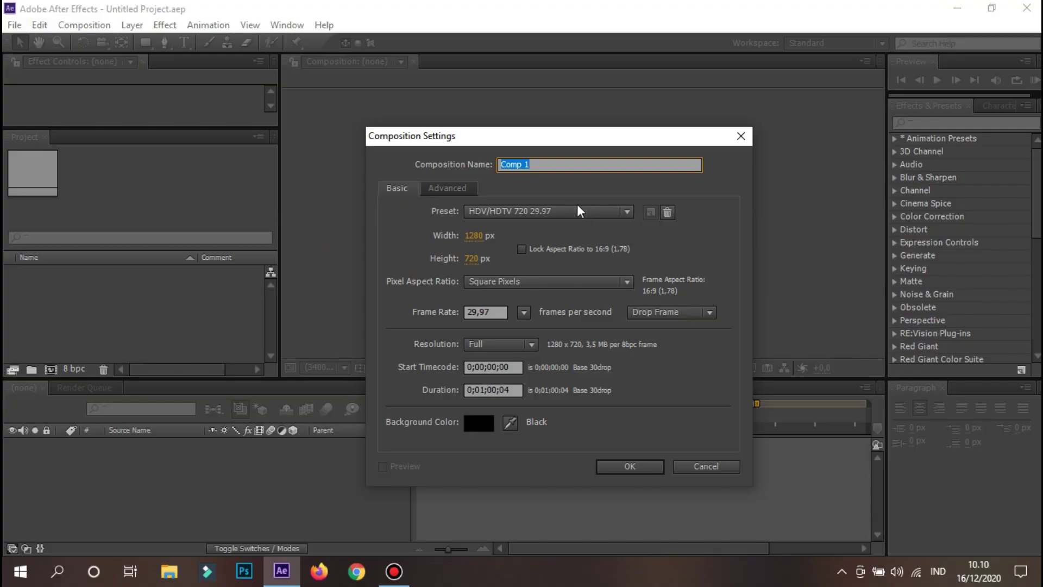
left_click(563, 158)
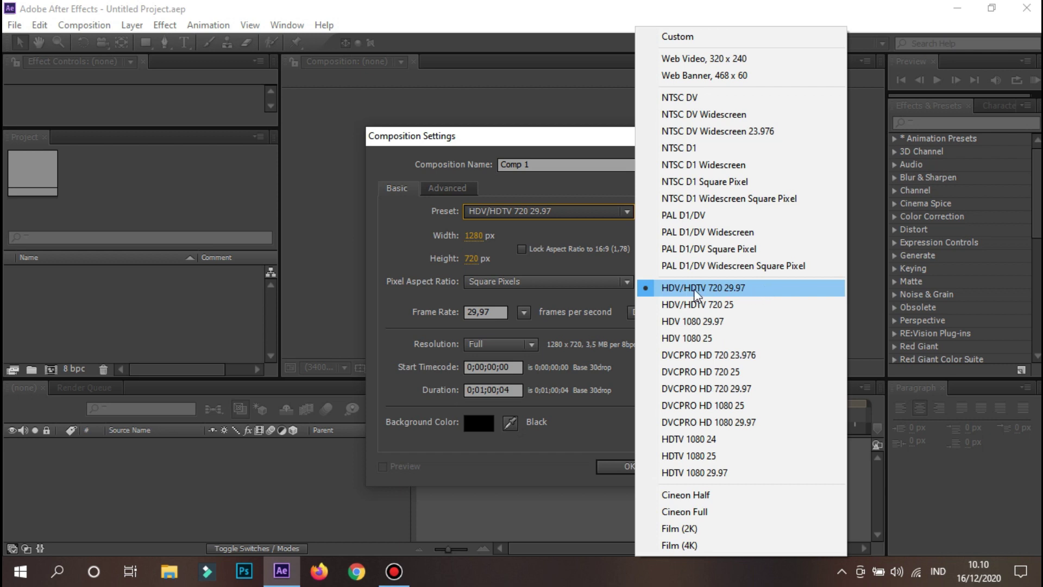
left_click(766, 291)
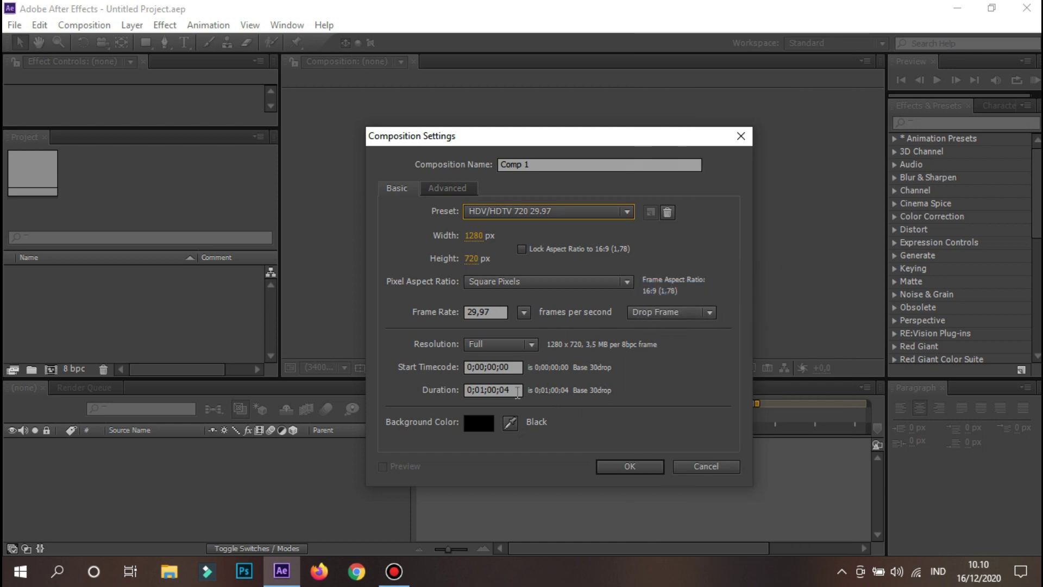
left_click(627, 468)
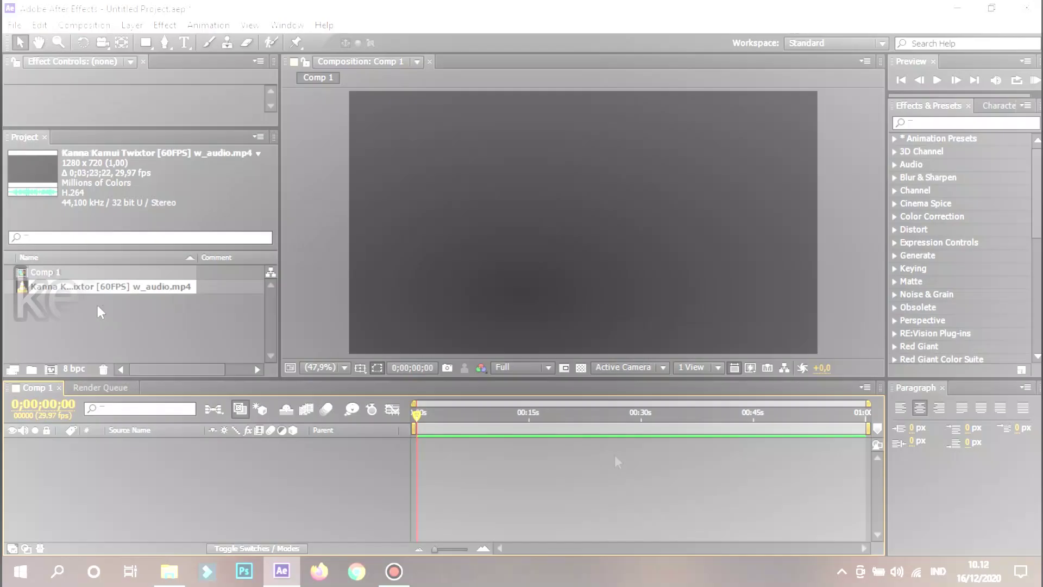
Add the Kanna Kamui Twixtor clip to Comp 1 as a layer and run a RAM preview
left_click(100, 312)
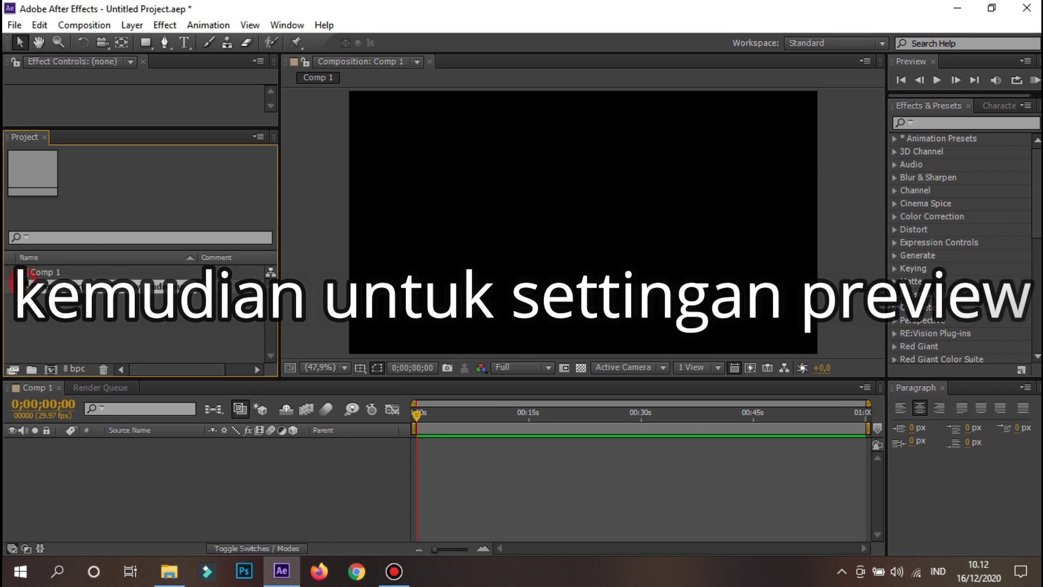
left_click_drag(247, 401, 335, 447)
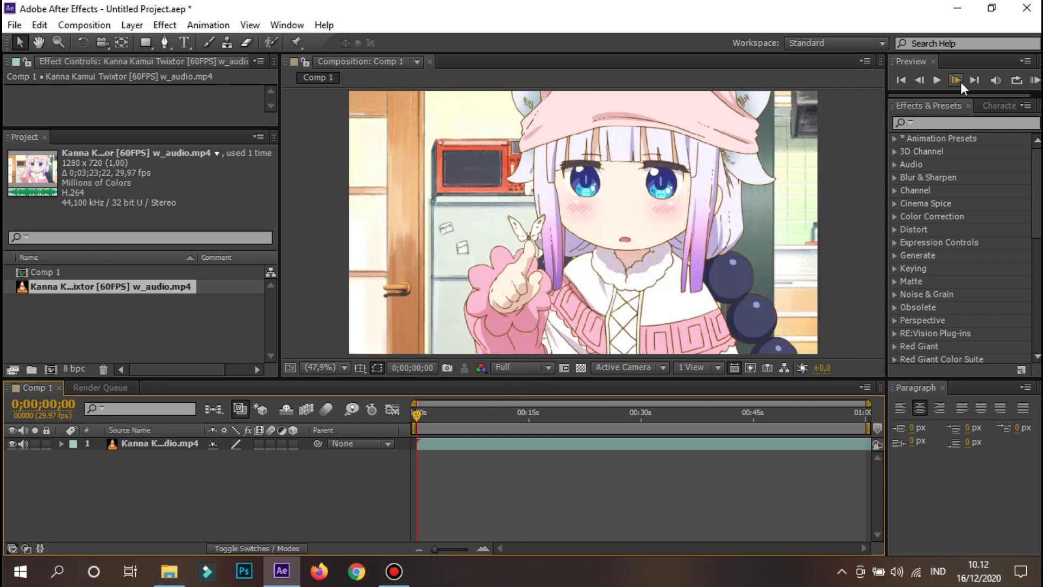
left_click(1033, 79)
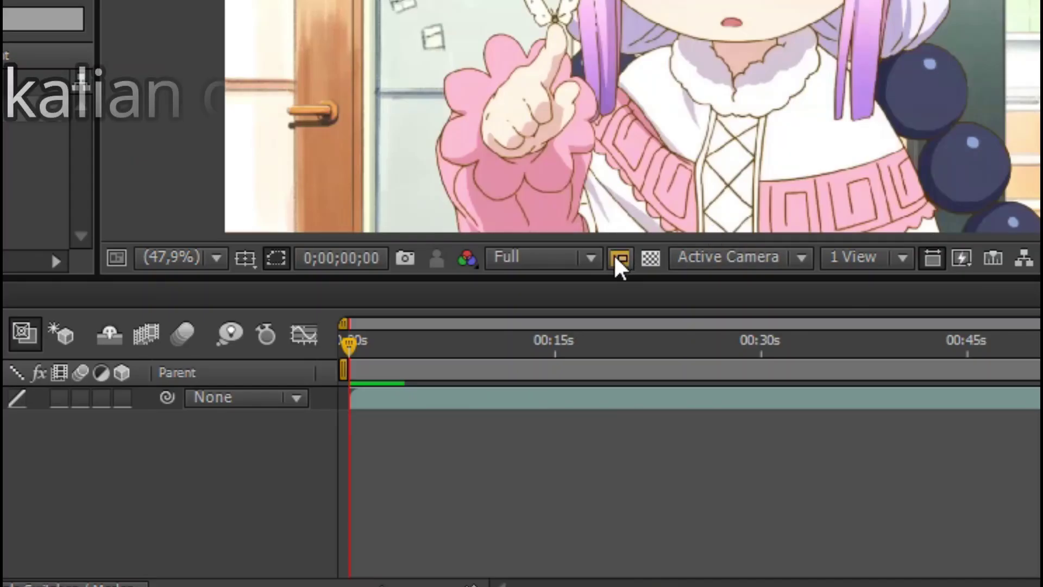
Lower the composition's preview resolution to Quarter and run a RAM preview
left_click(549, 368)
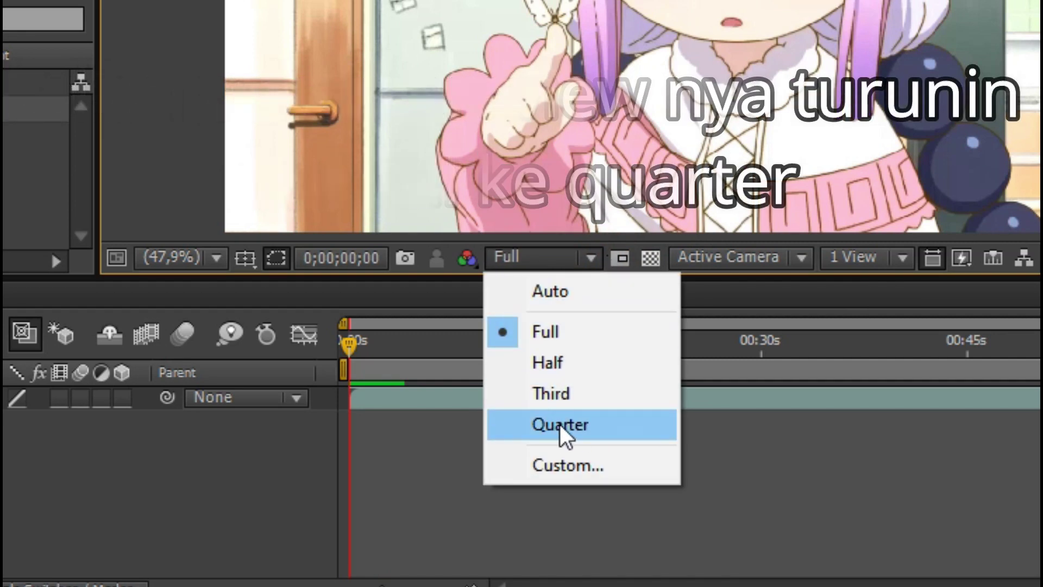
left_click(574, 421)
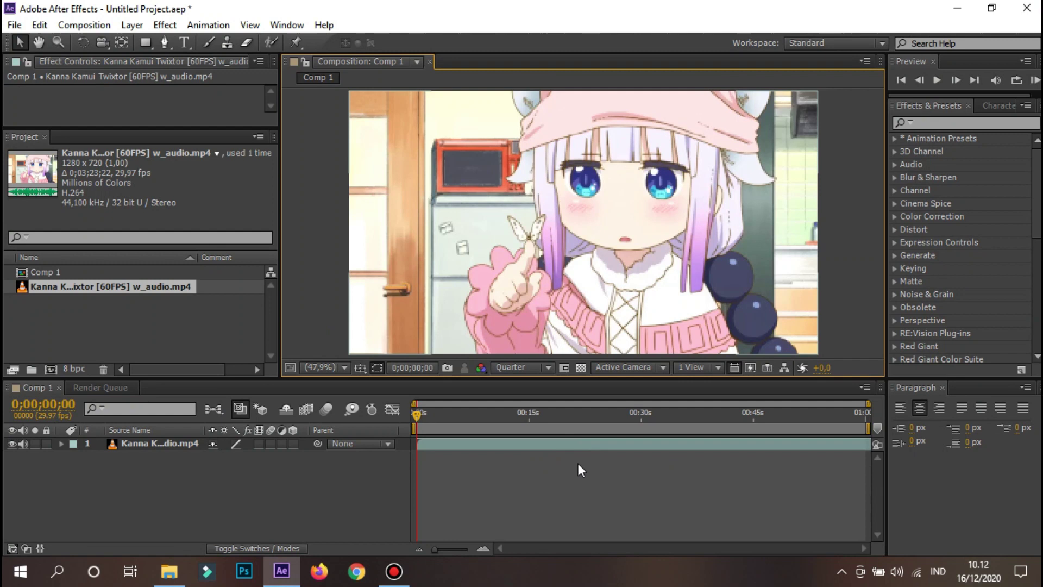
left_click(1035, 81)
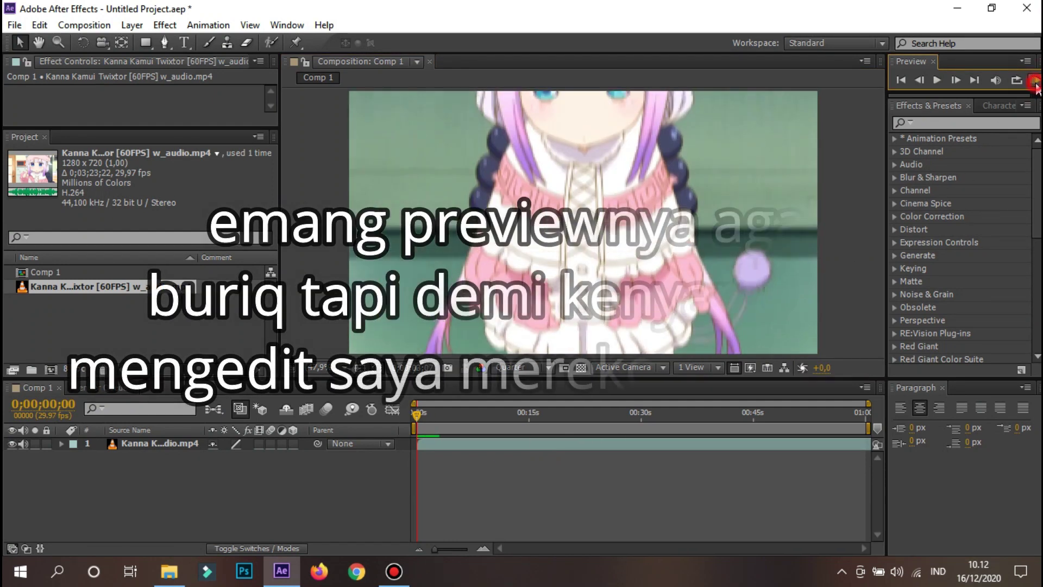
left_click(429, 420)
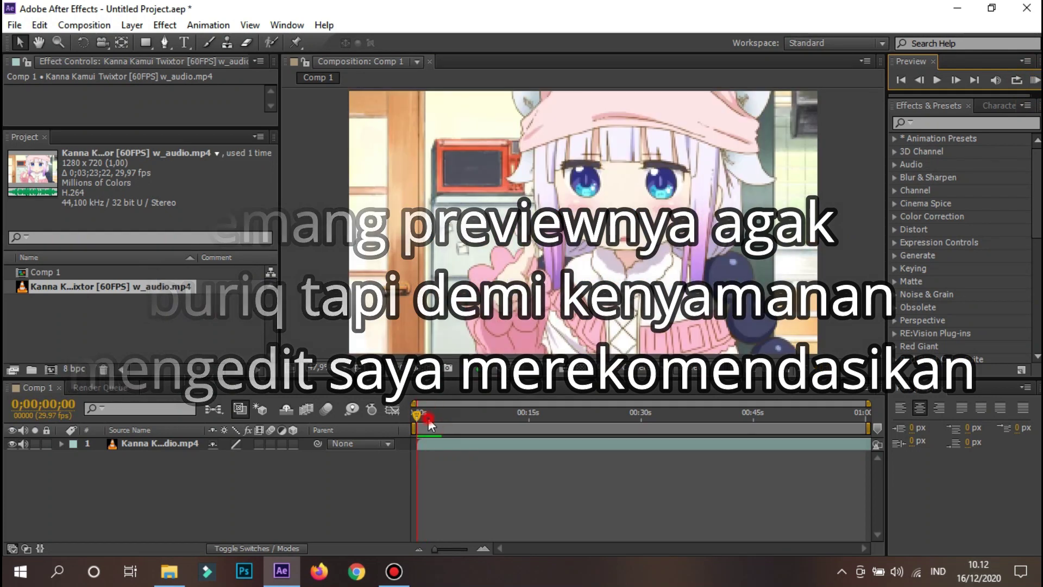
left_click(429, 418)
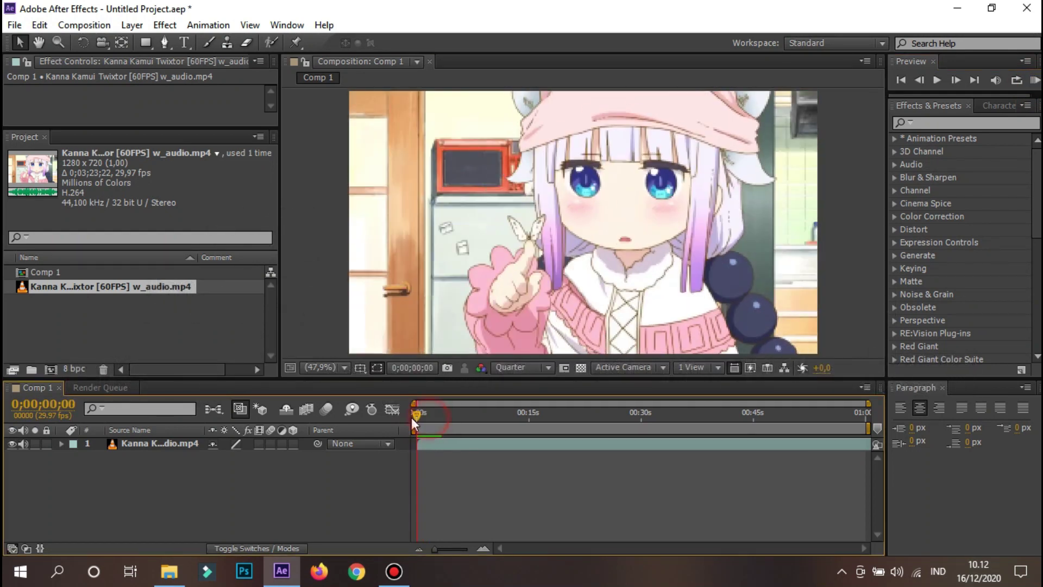
Set a custom preview resolution rendering every 8 pixels horizontally and vertically, and run a RAM preview
left_click(520, 366)
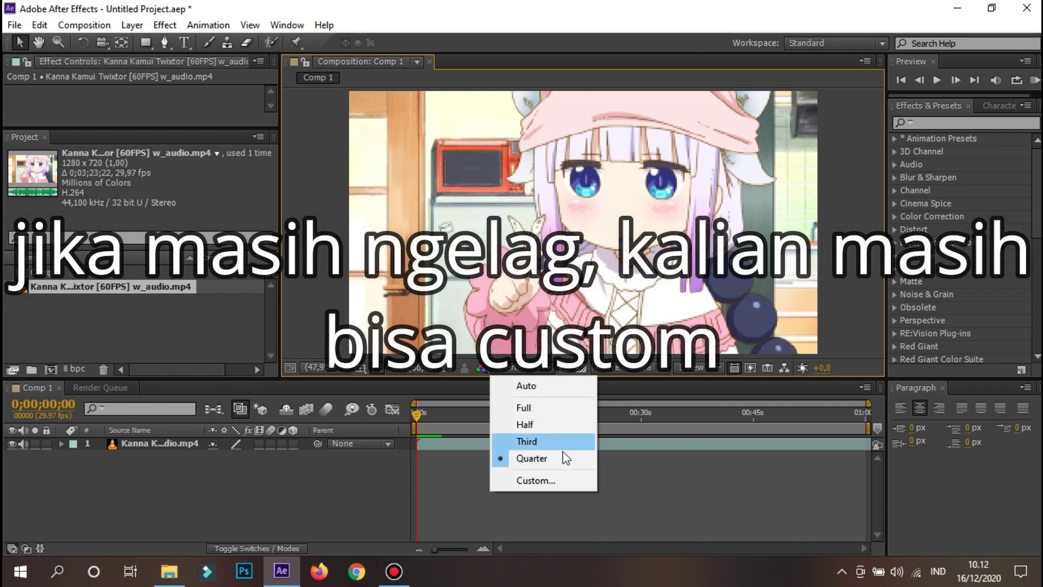
left_click(532, 482)
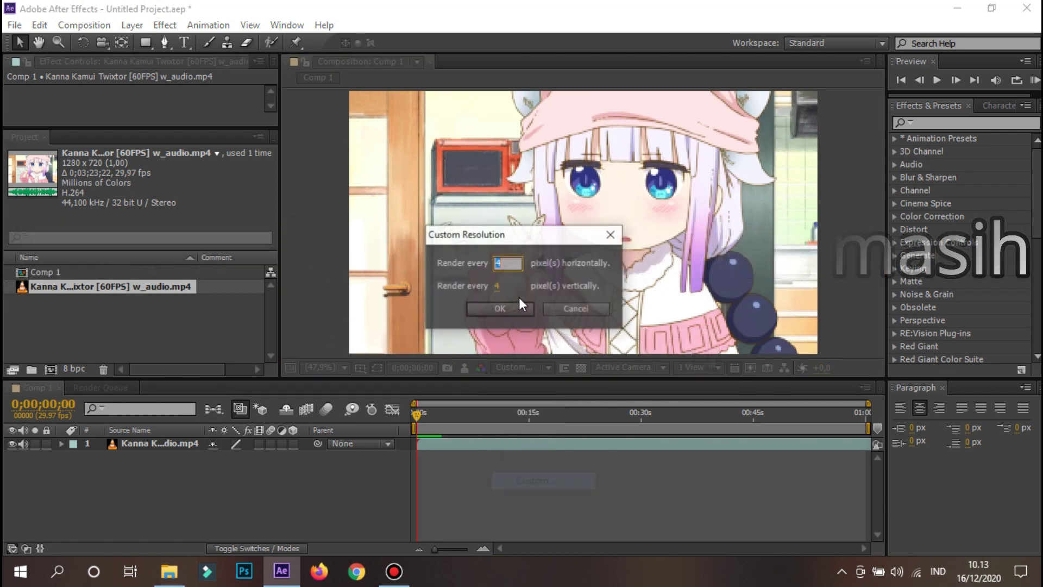
type("8")
left_click(500, 285)
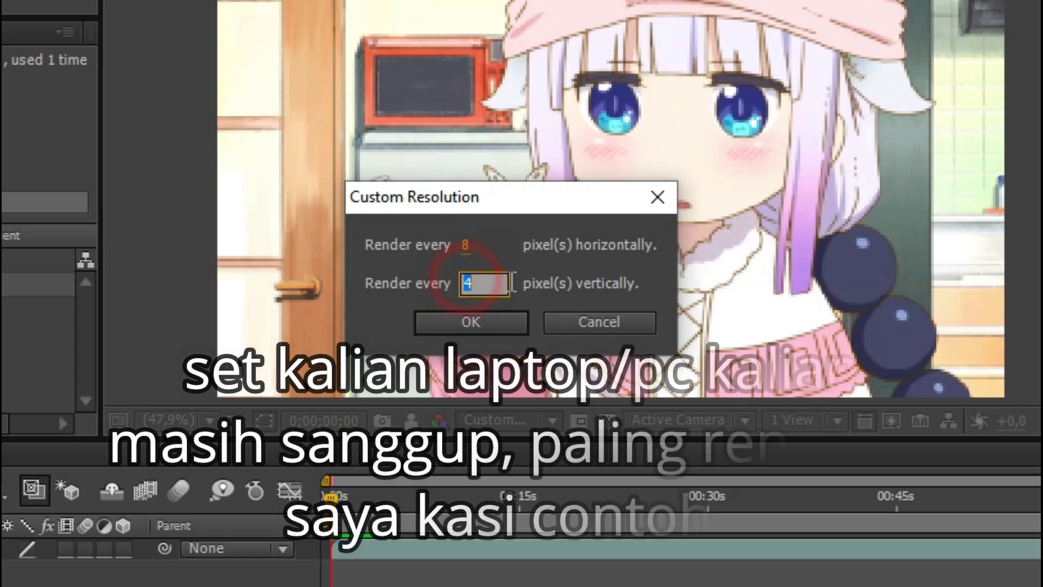
type("8")
left_click(527, 280)
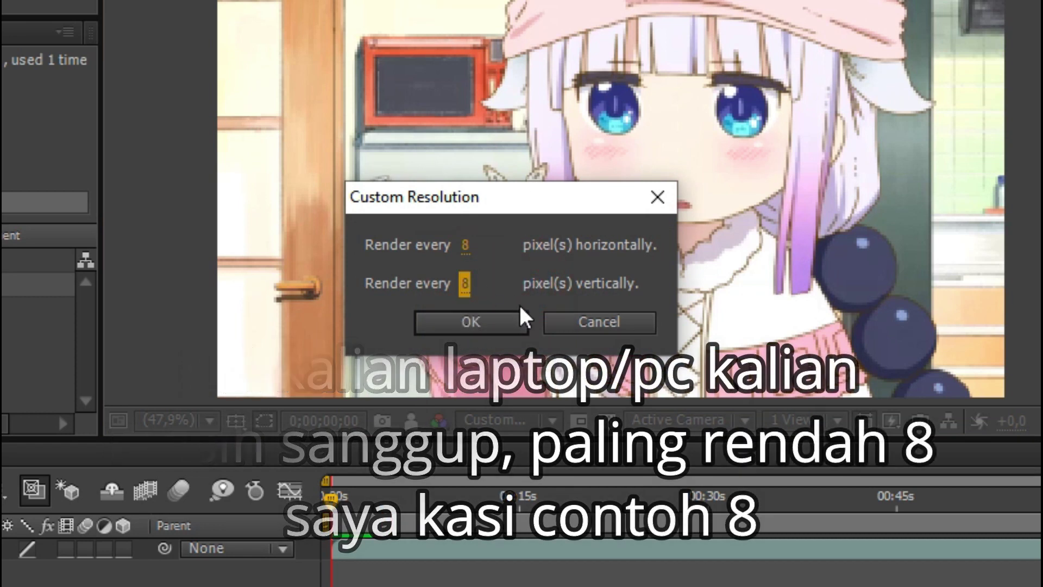
left_click(478, 320)
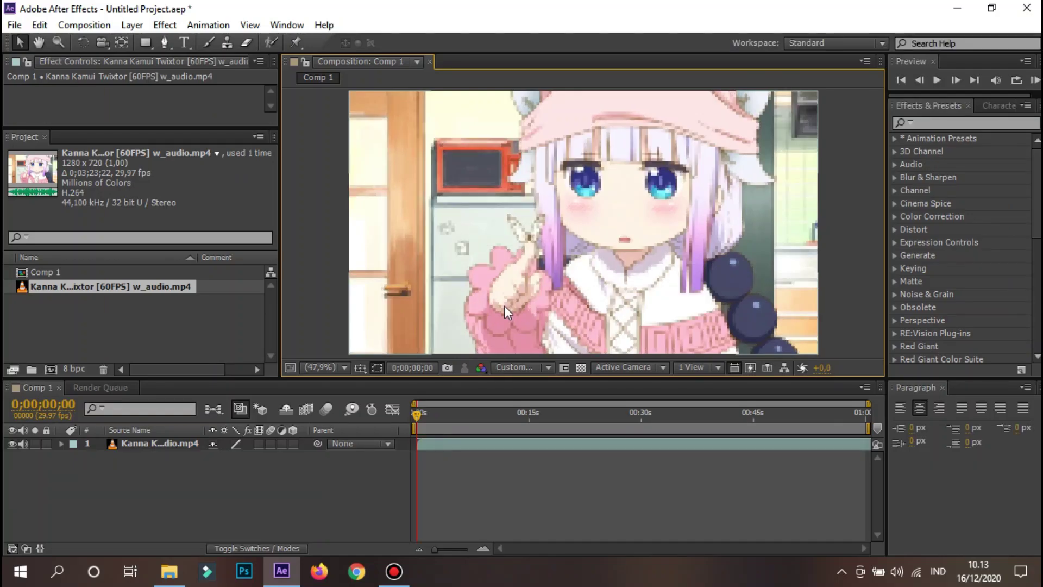
left_click(1035, 80)
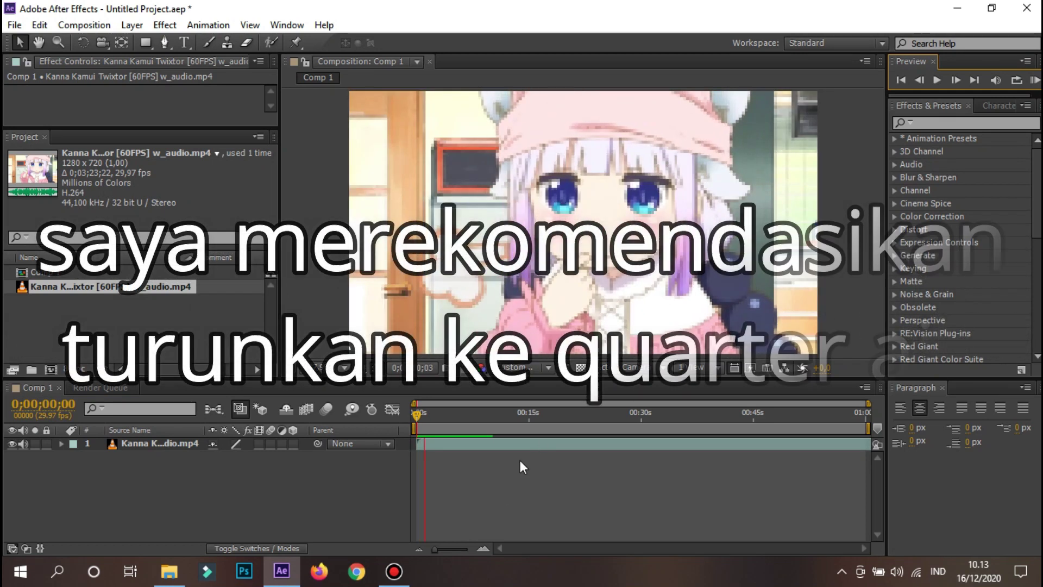
Return the composition's preview resolution to Quarter
left_click(516, 367)
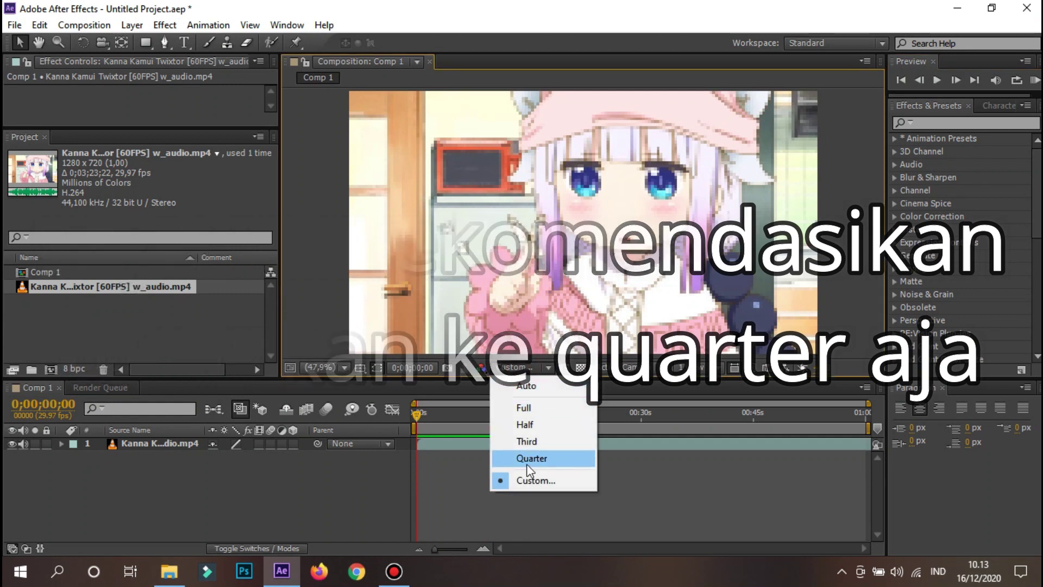
left_click(529, 459)
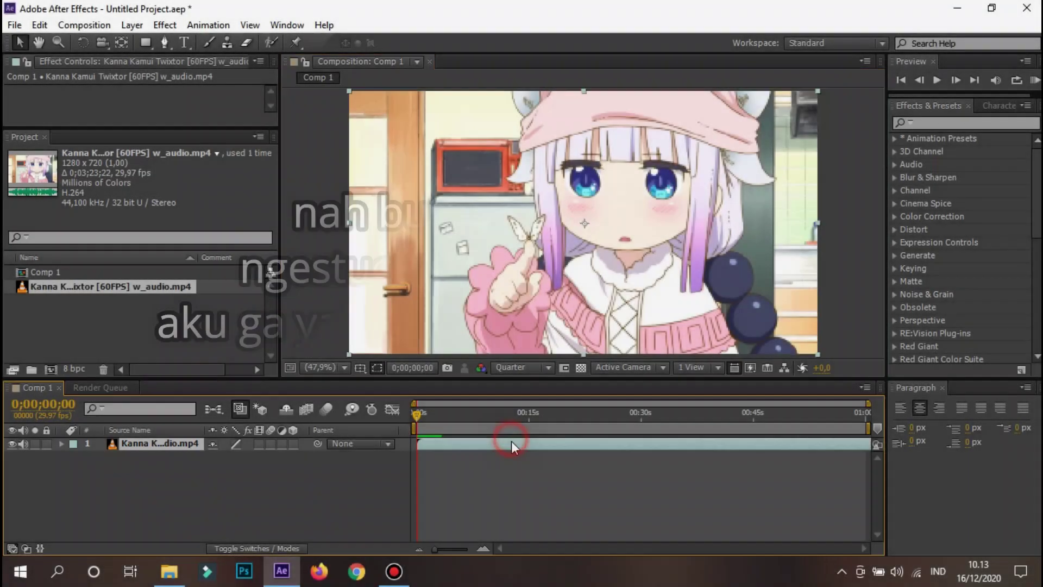
left_click(15, 25)
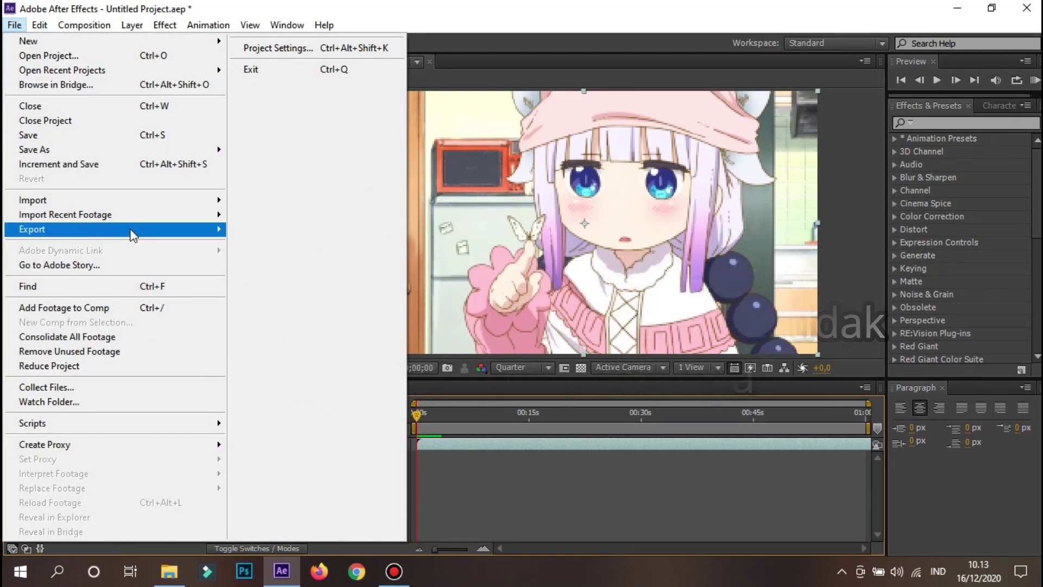
left_click(293, 230)
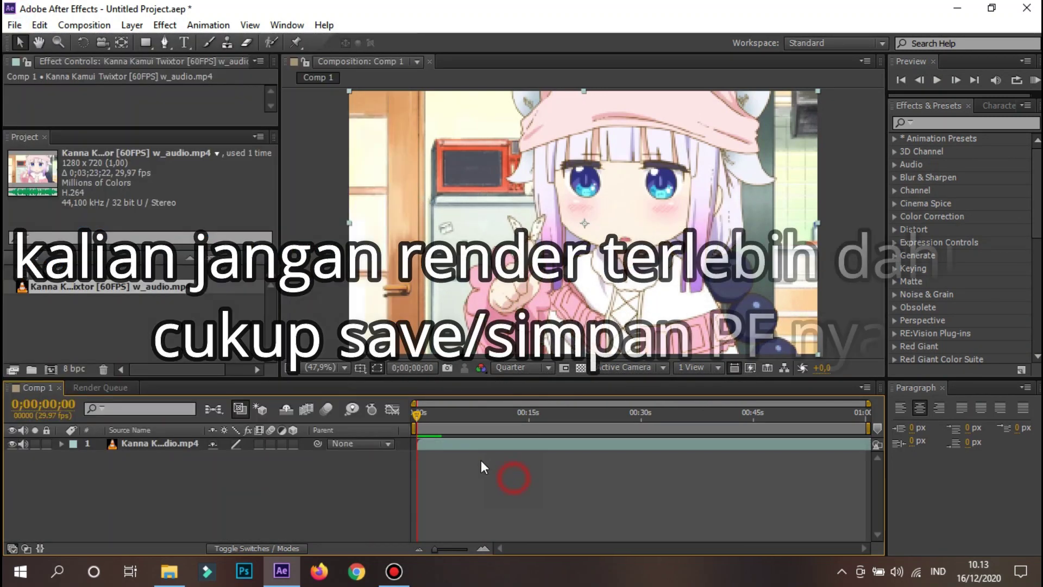
left_click(14, 25)
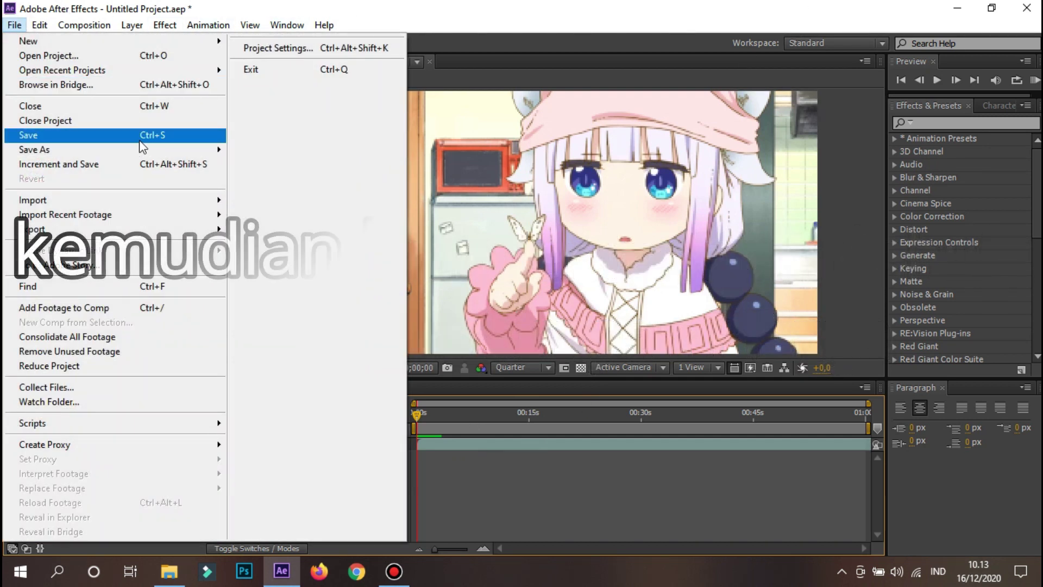
left_click(499, 486)
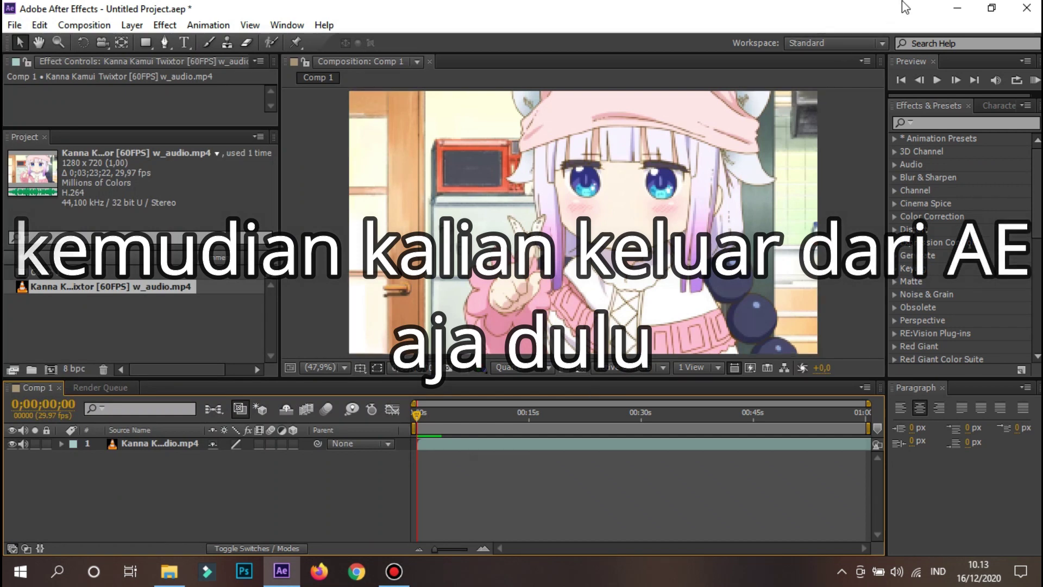
Minimize After Effects and the Downloads folder window, and refresh the desktop
left_click(958, 8)
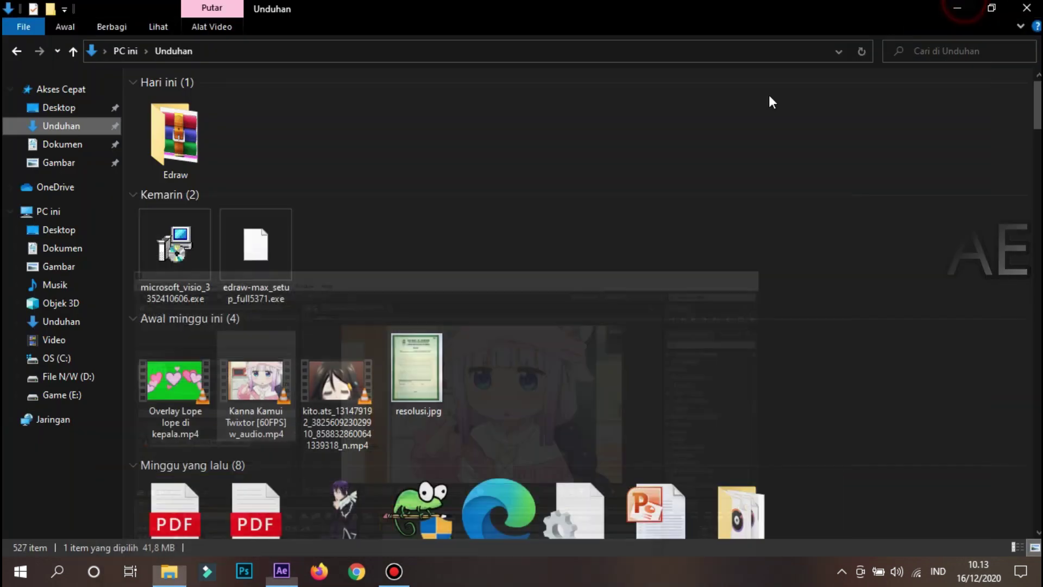
left_click(965, 8)
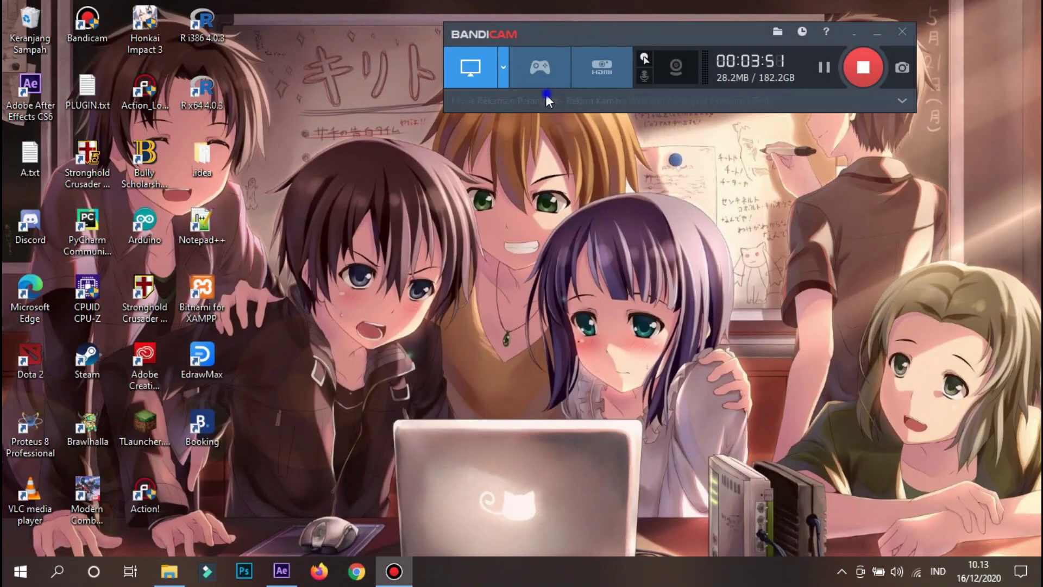
right_click(512, 150)
right_click(550, 191)
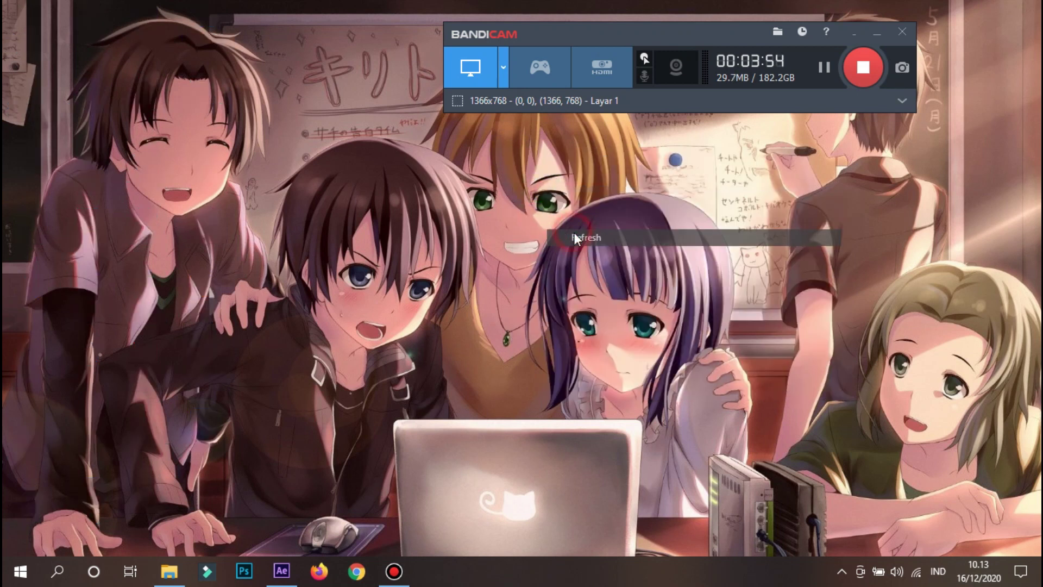
right_click(560, 225)
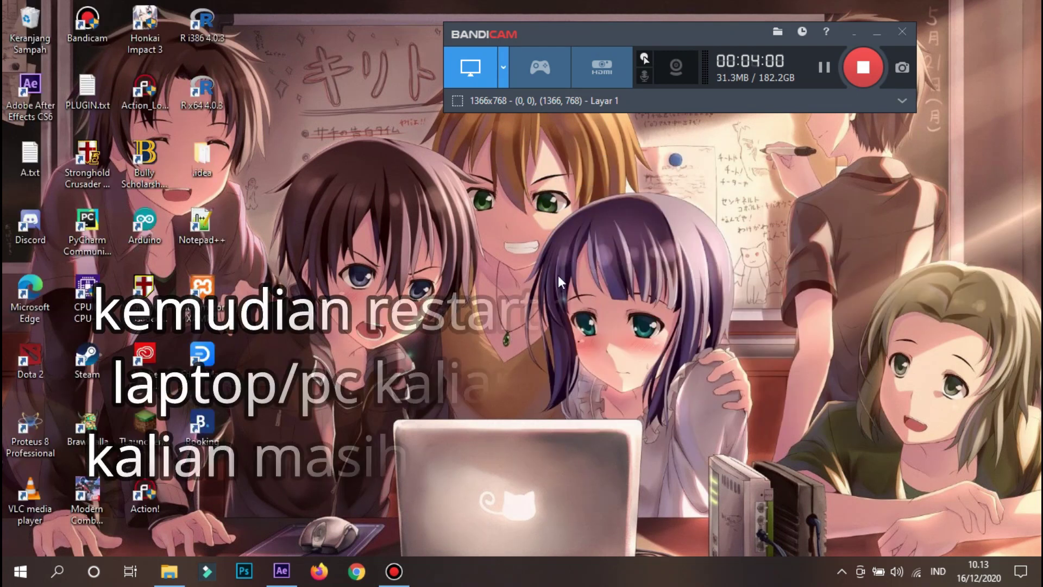
key("alt+F4")
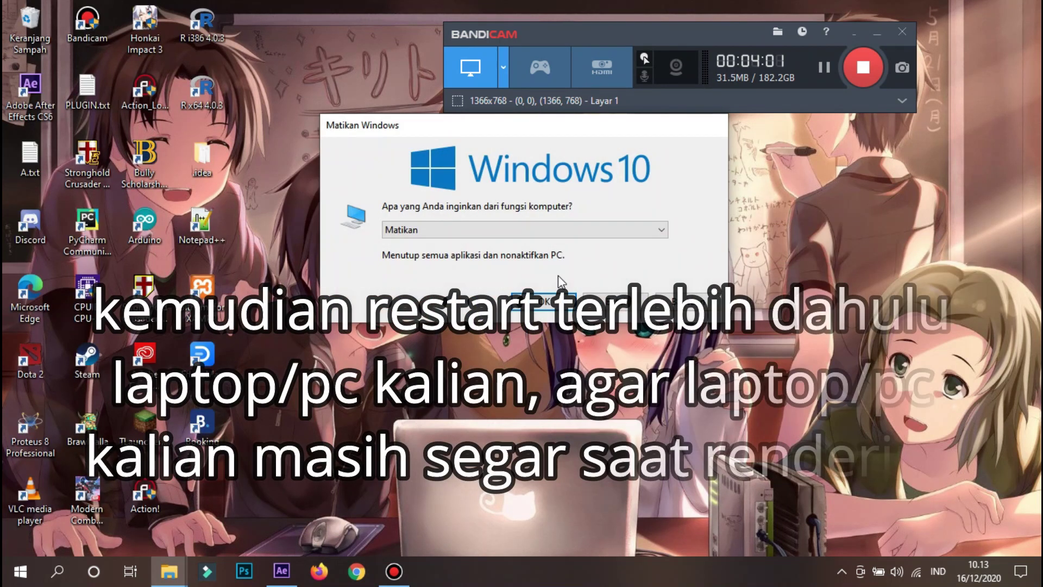
key("Down")
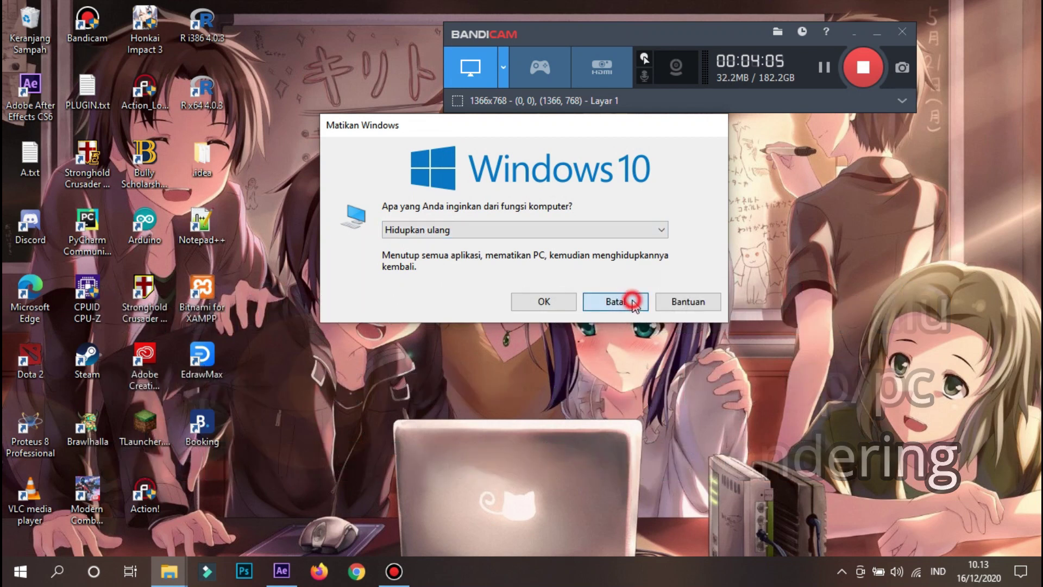
left_click(630, 302)
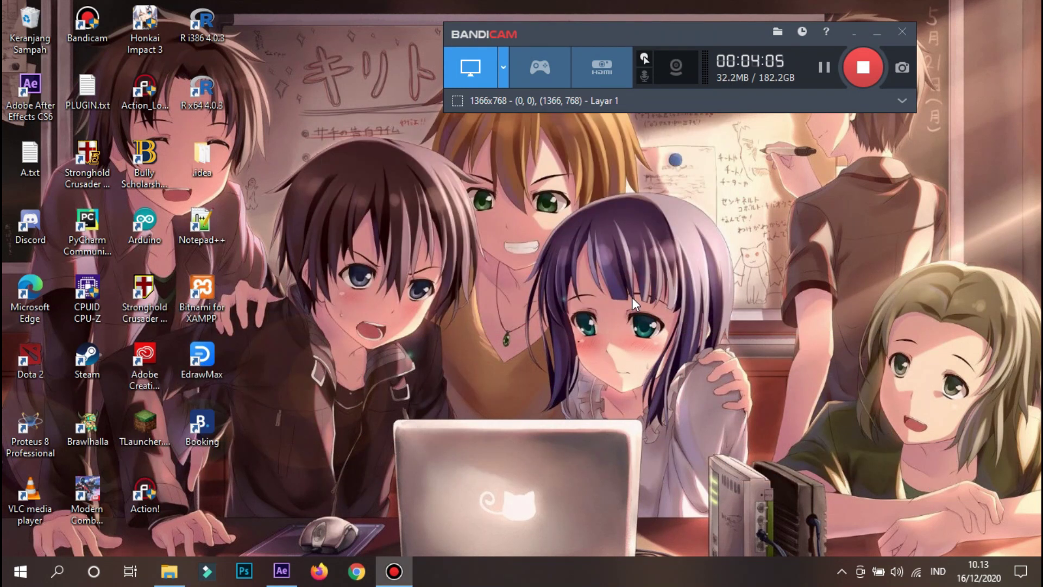
Switch back to After Effects and add Comp 1 to the render queue for export
left_click(277, 577)
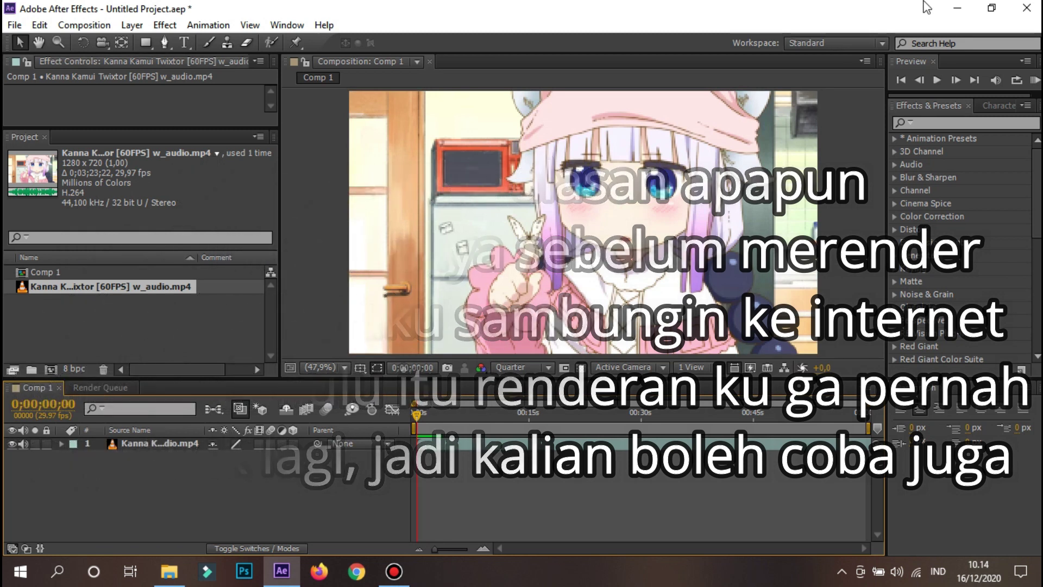
left_click(16, 25)
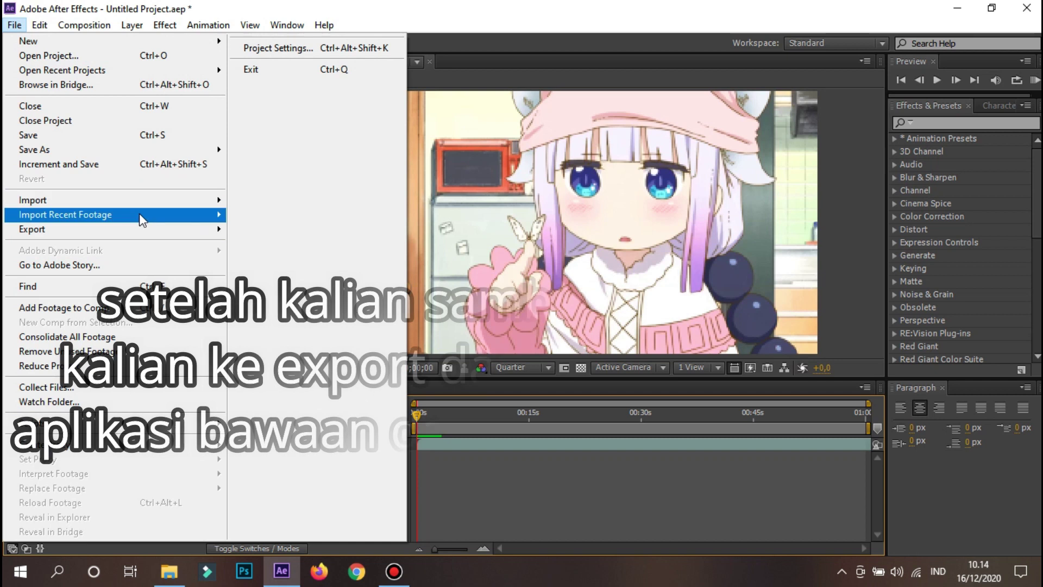
mouse_move(150, 227)
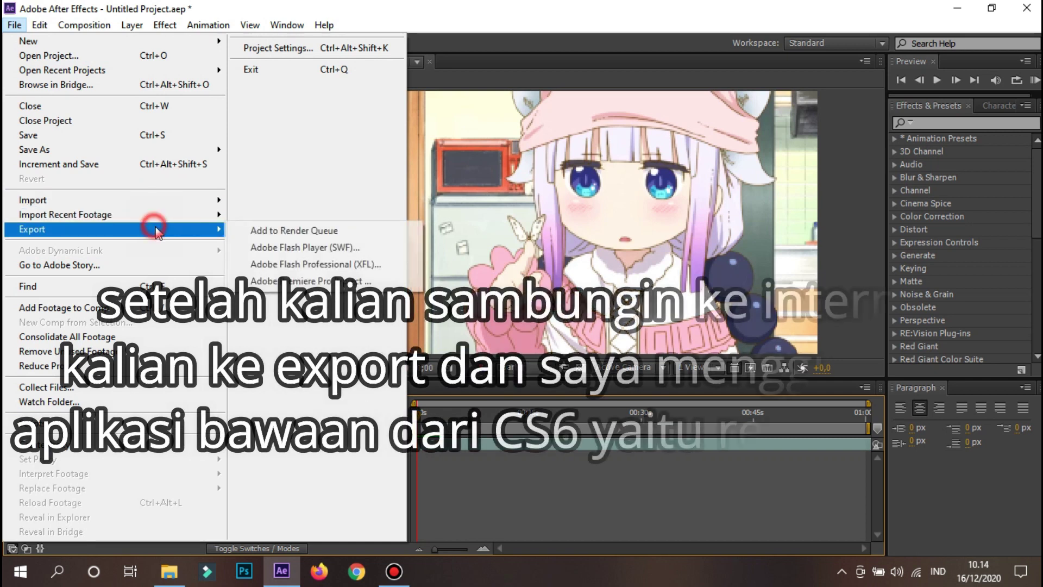
left_click(236, 231)
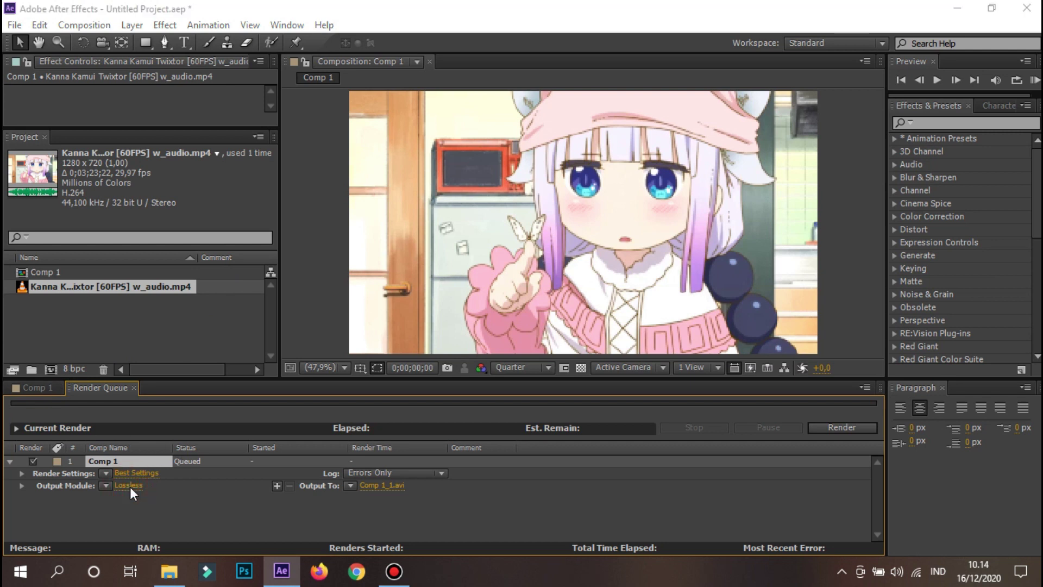
Set the output module format of the queued Comp 1 render to H.264, leaving the other output settings at their defaults
left_click(128, 484)
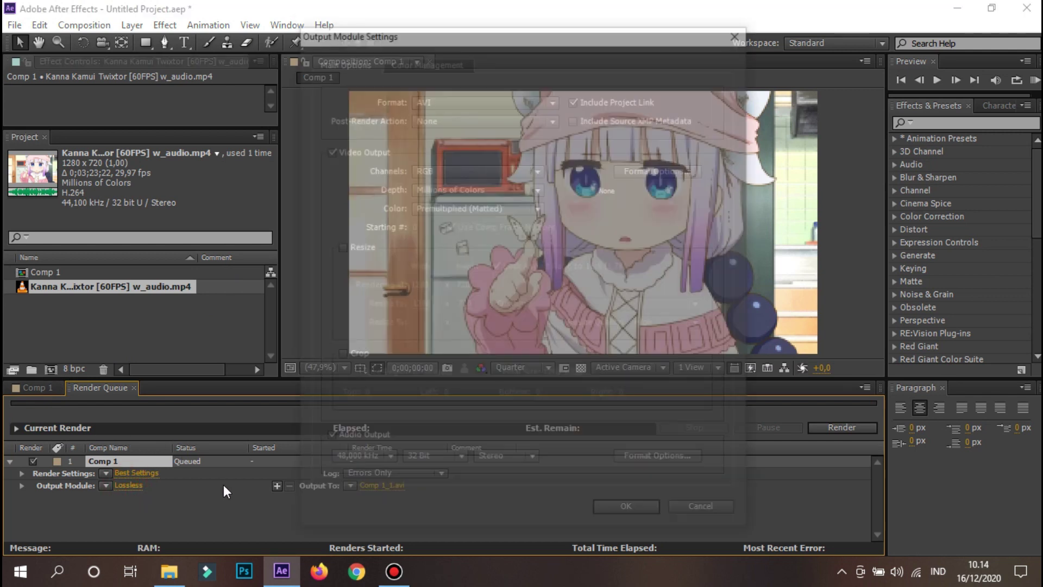
left_click(543, 109)
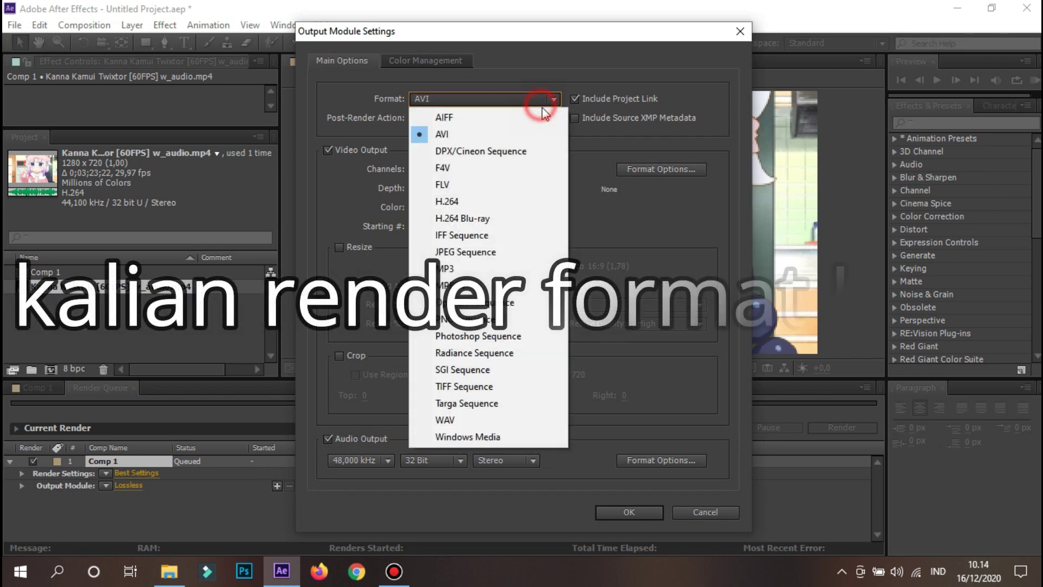
left_click(474, 200)
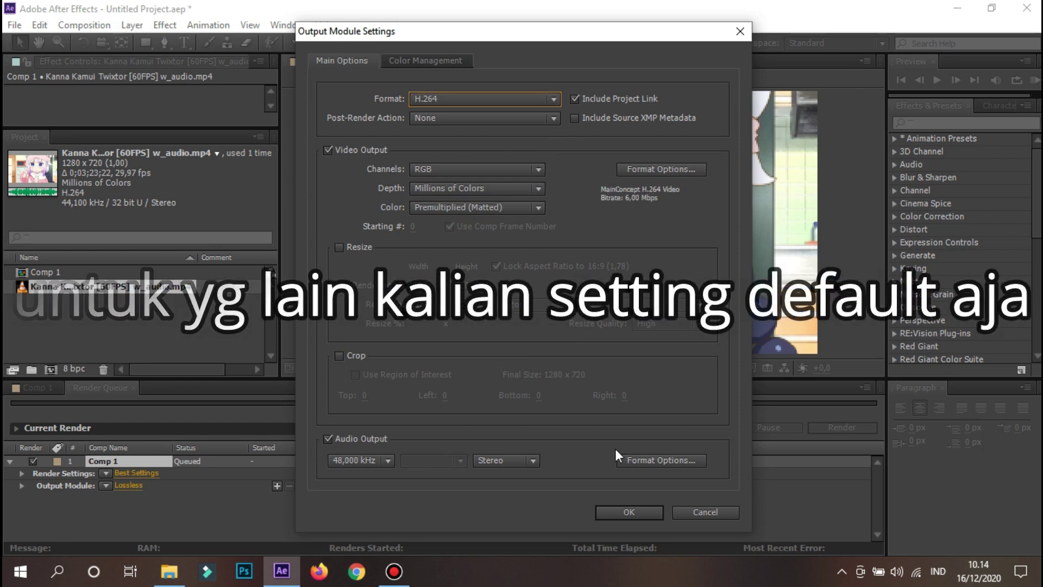
left_click(624, 510)
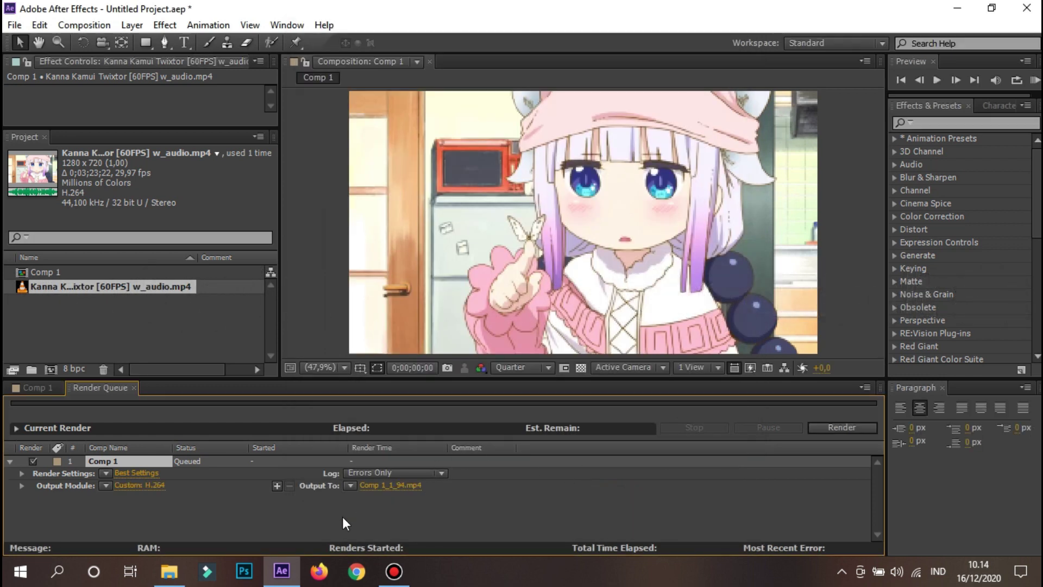
Check that the laptop is connected to a Wi-Fi network before rendering
left_click(916, 572)
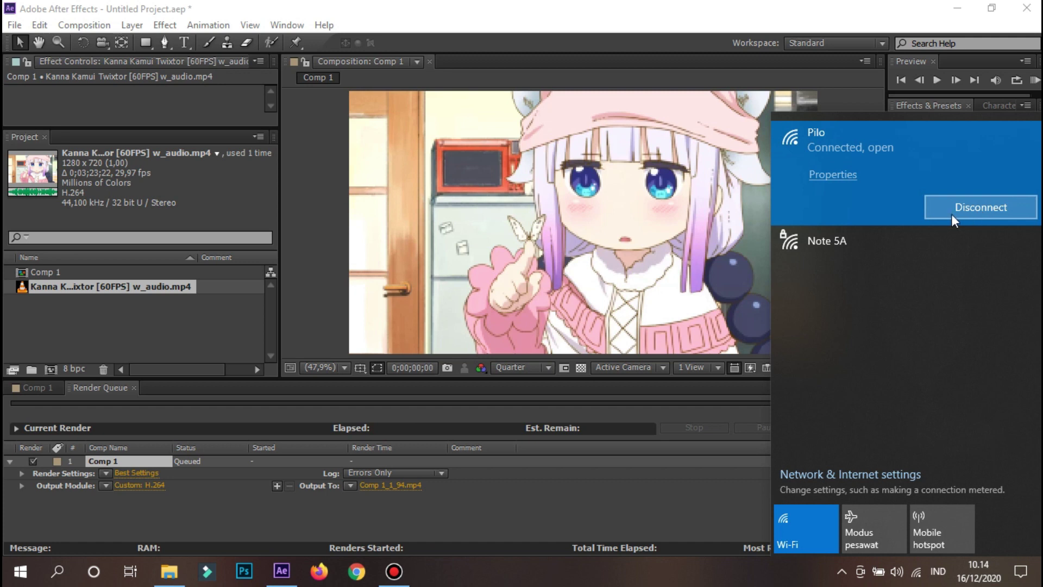
left_click(660, 391)
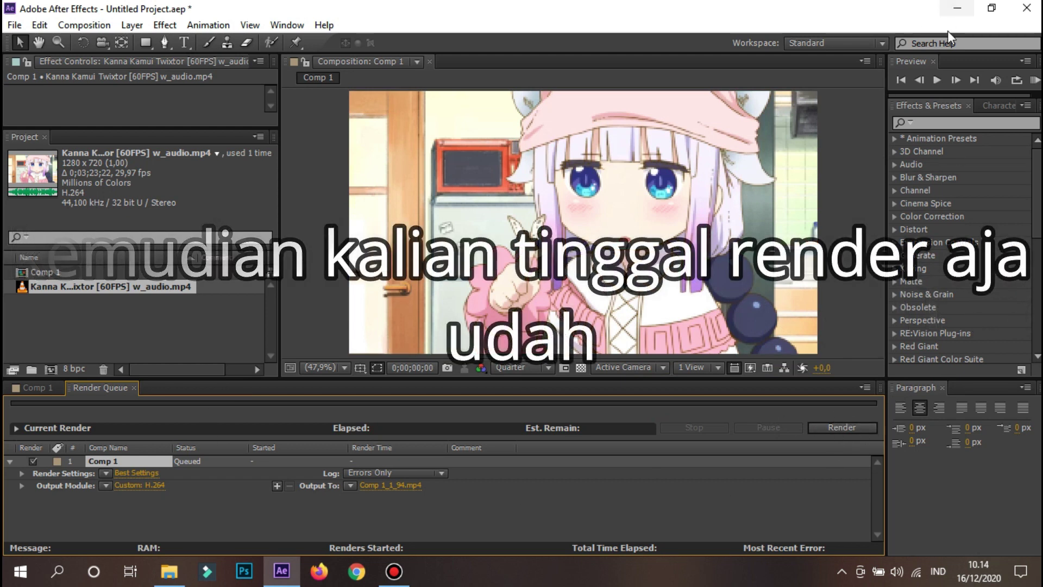
Close After Effects without saving the changes to the untitled project
left_click(1026, 7)
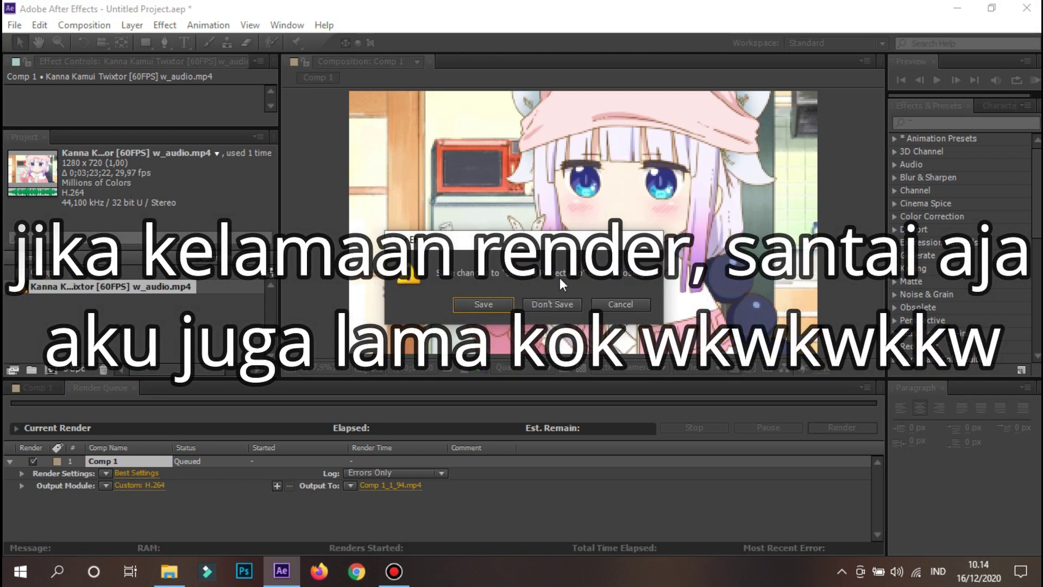
left_click(556, 302)
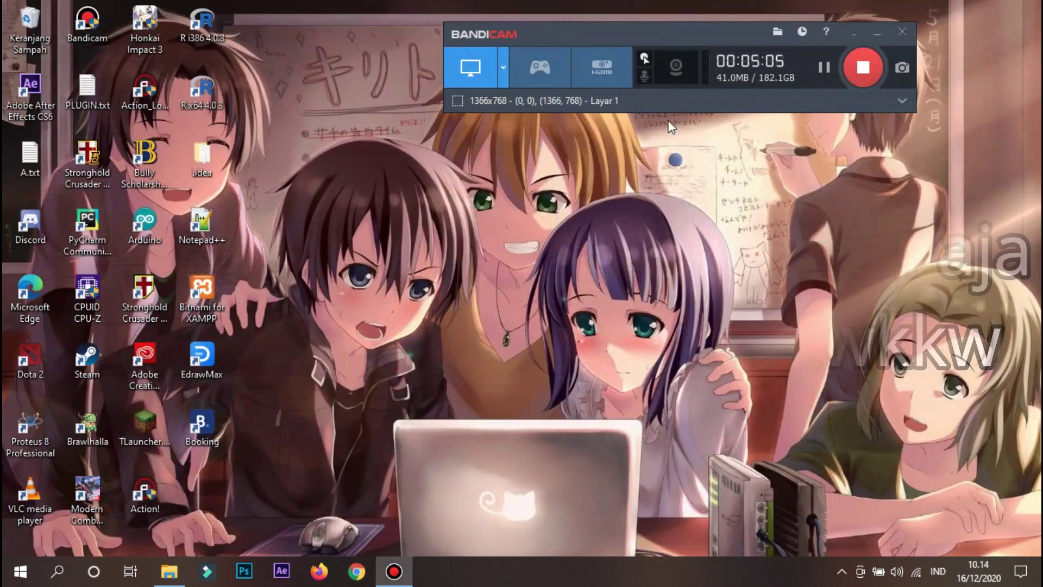
right_click(528, 200)
left_click(564, 239)
right_click(552, 233)
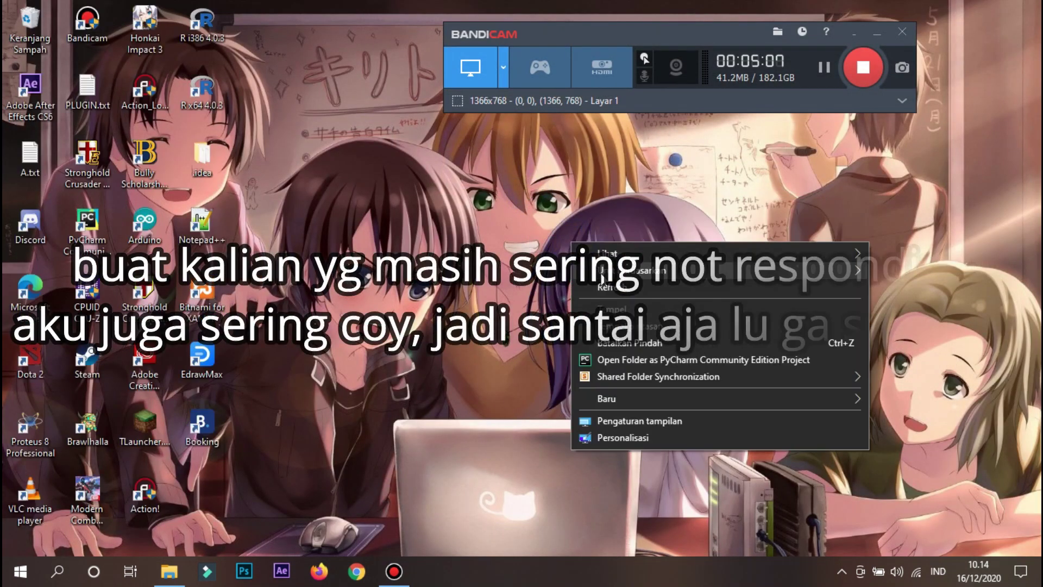
left_click(552, 232)
right_click(527, 199)
left_click(458, 181)
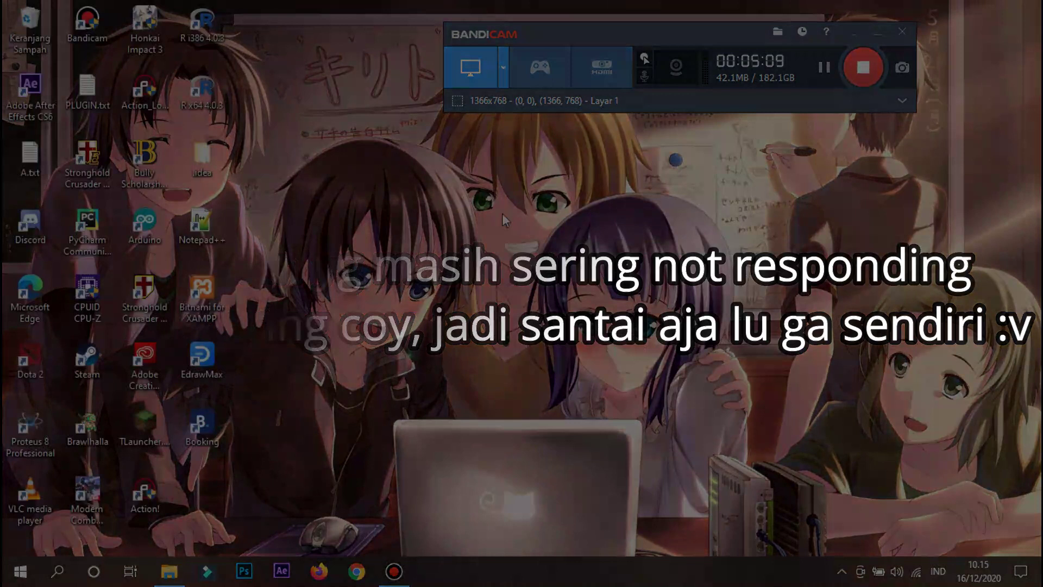